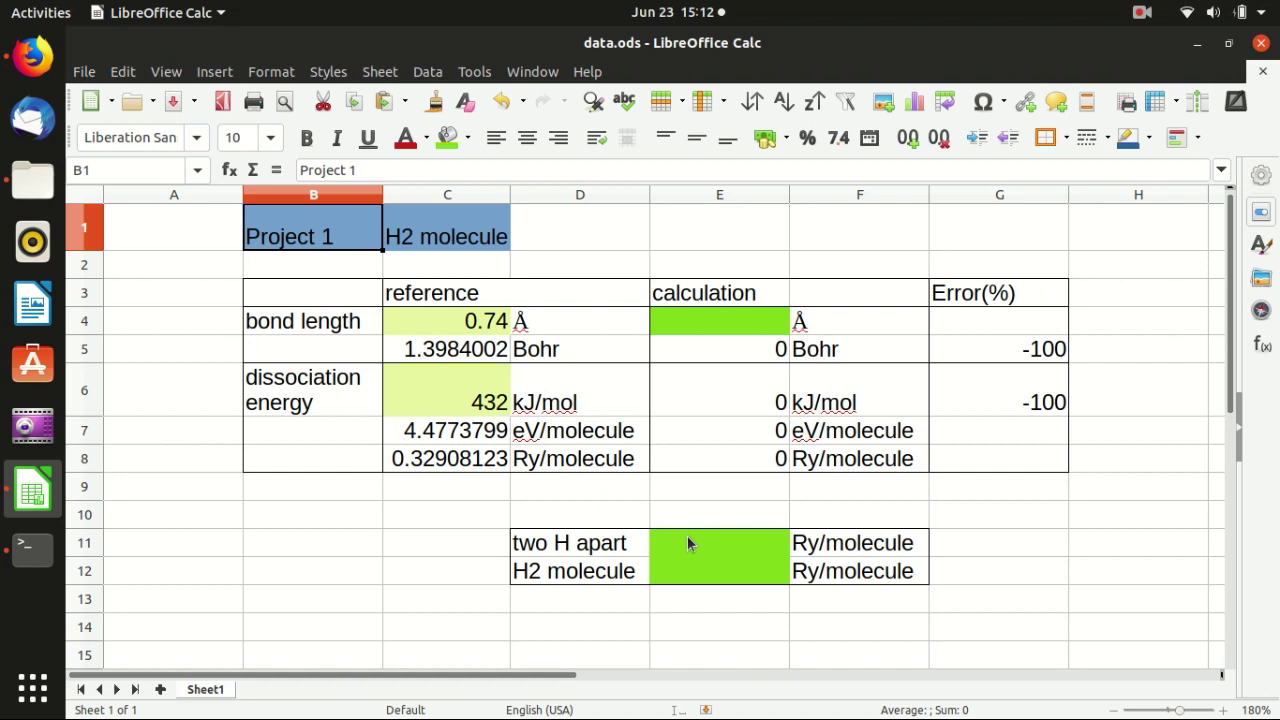
- Review the H2 table: reference values 0.74 and 432, unit conversion and percent error formulas
left_click(317, 323)
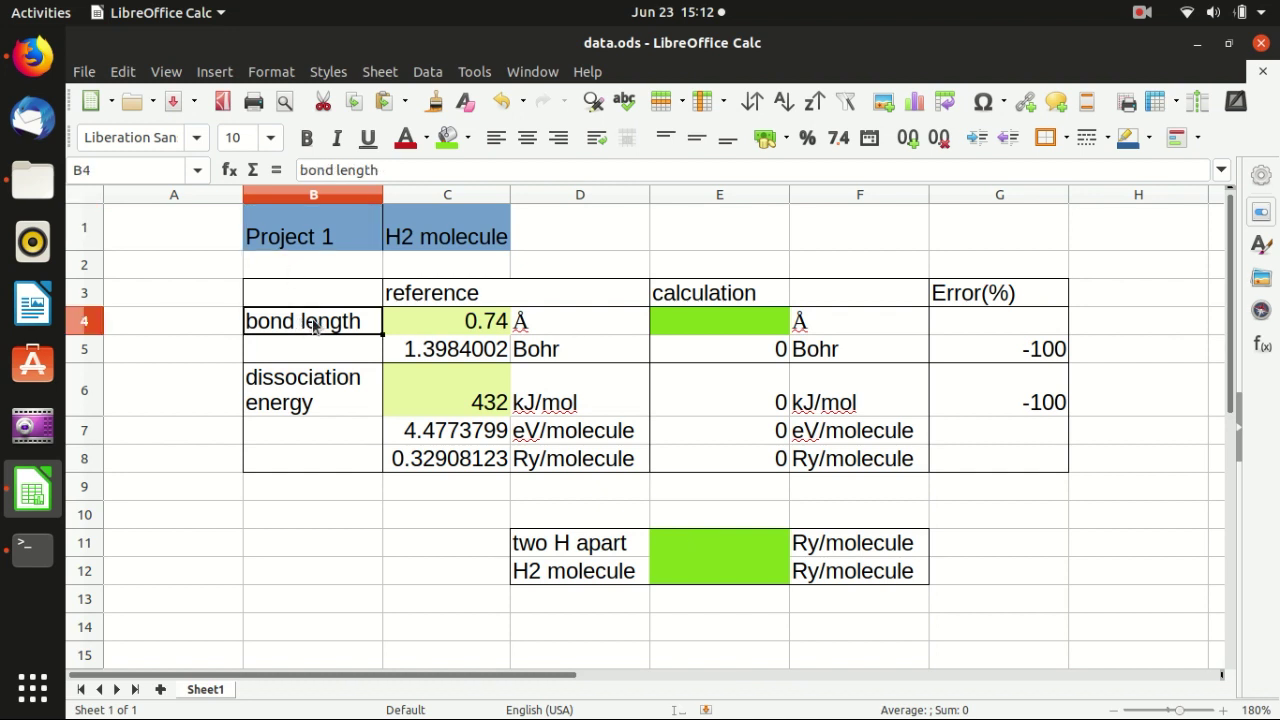
left_click(315, 404)
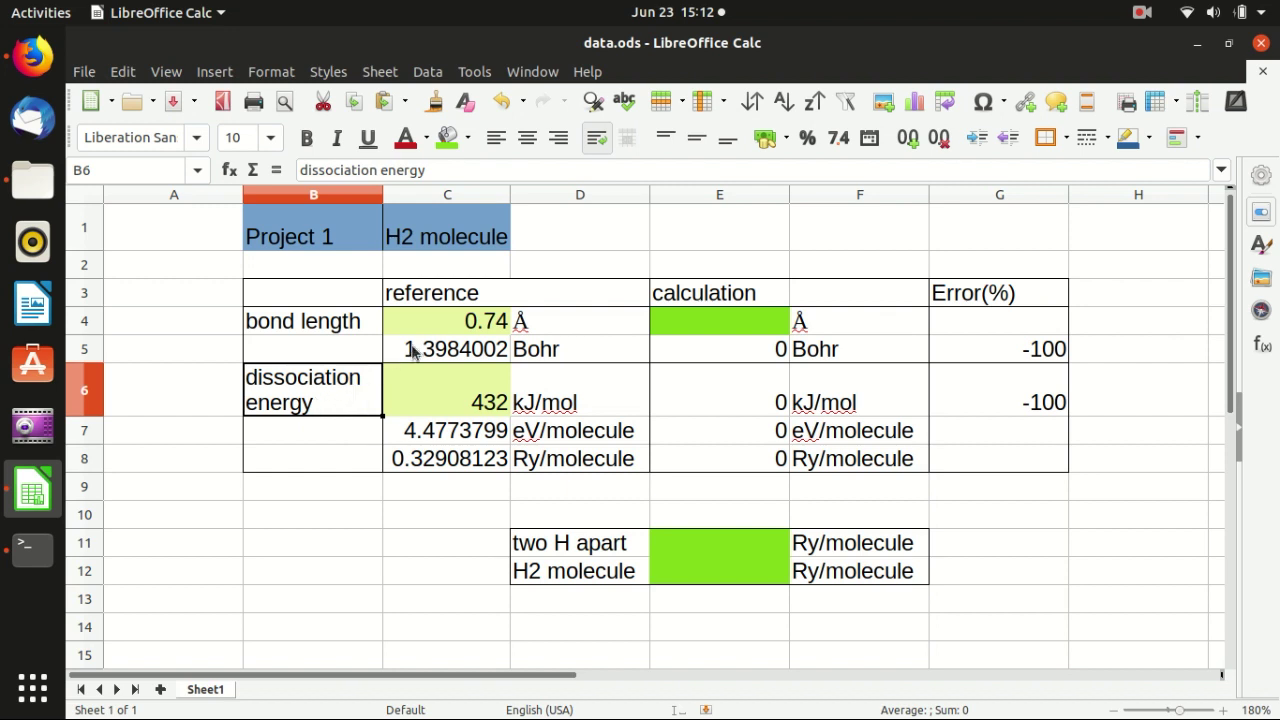
left_click(437, 331)
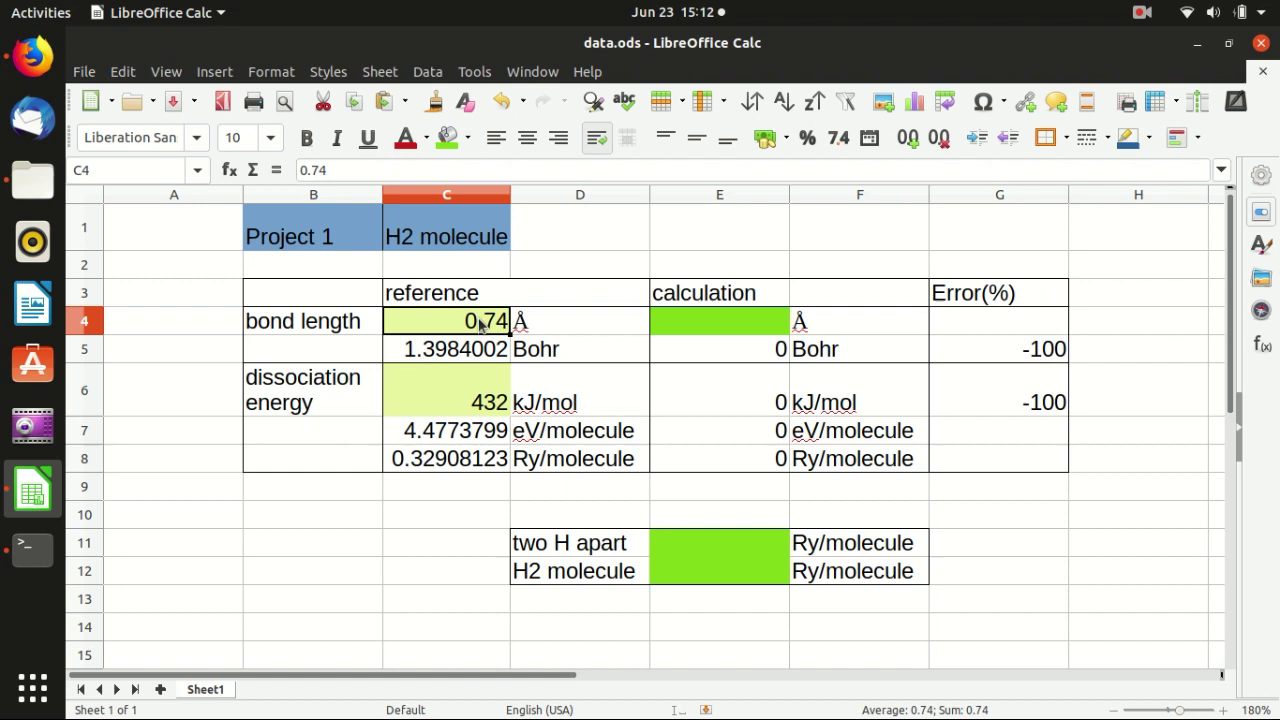
left_click(450, 402)
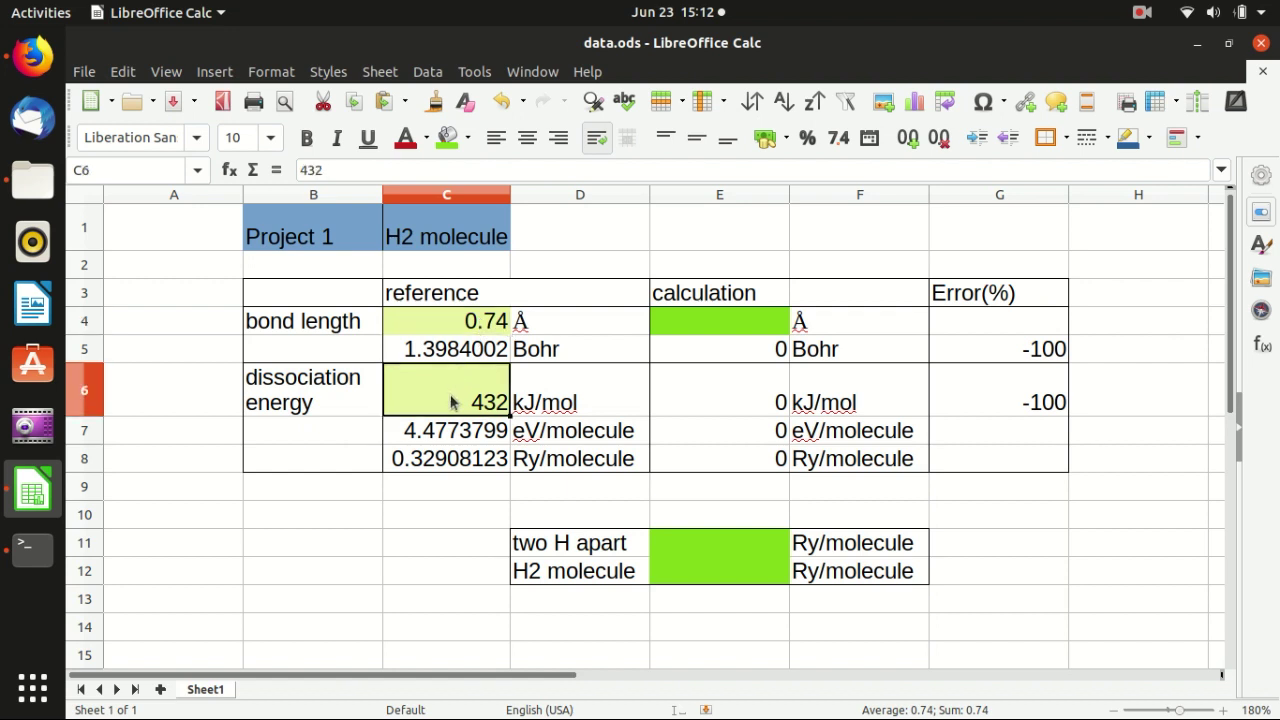
key("Up")
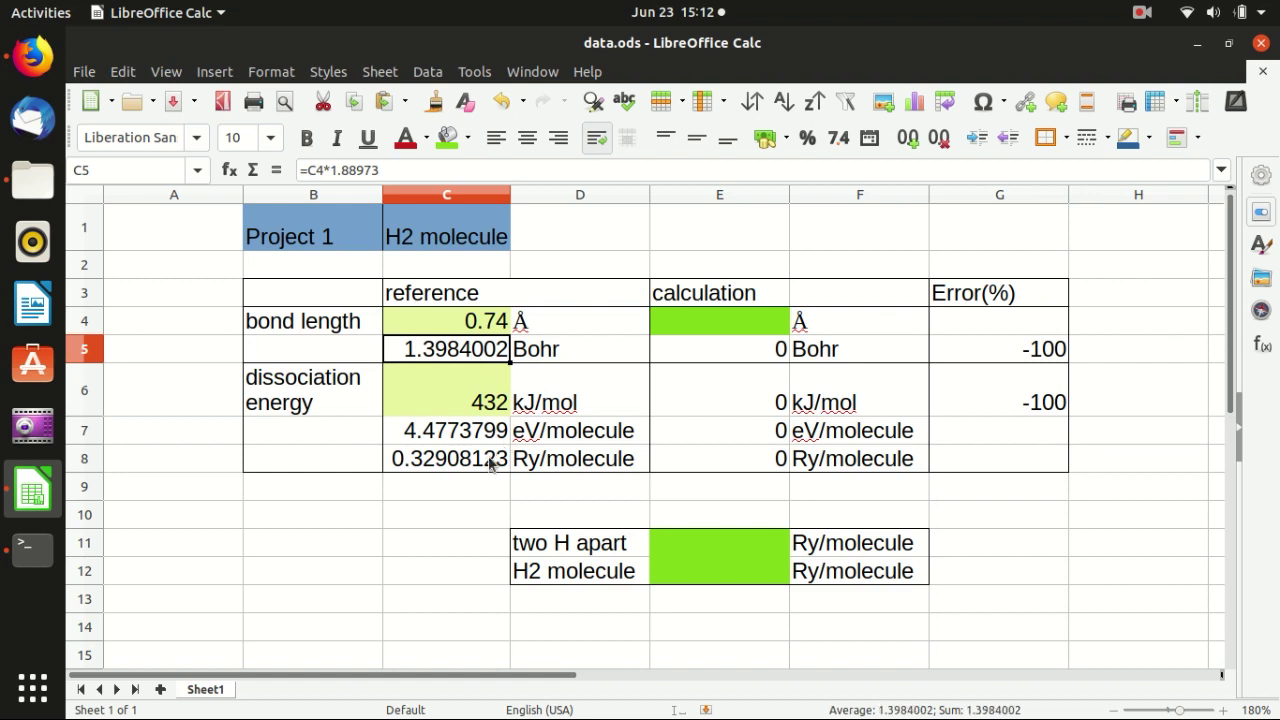
left_click(530, 458)
left_click(578, 430)
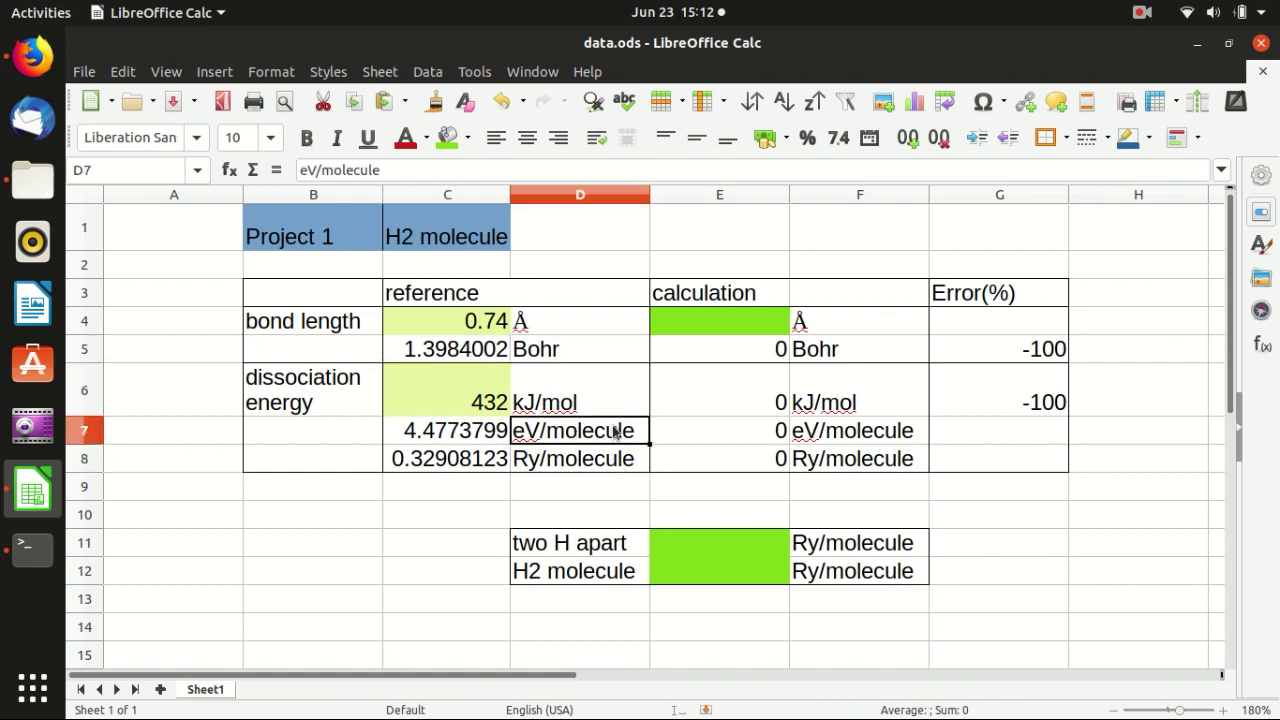
left_click(703, 324)
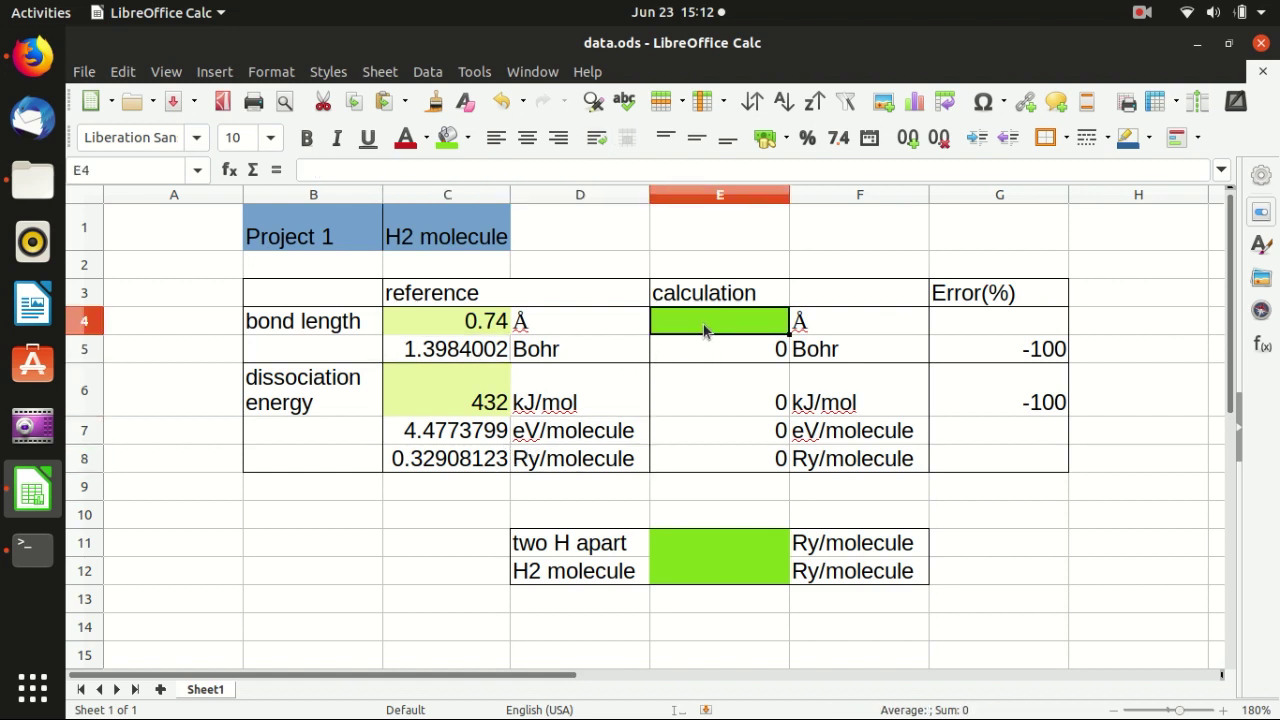
left_click(731, 398)
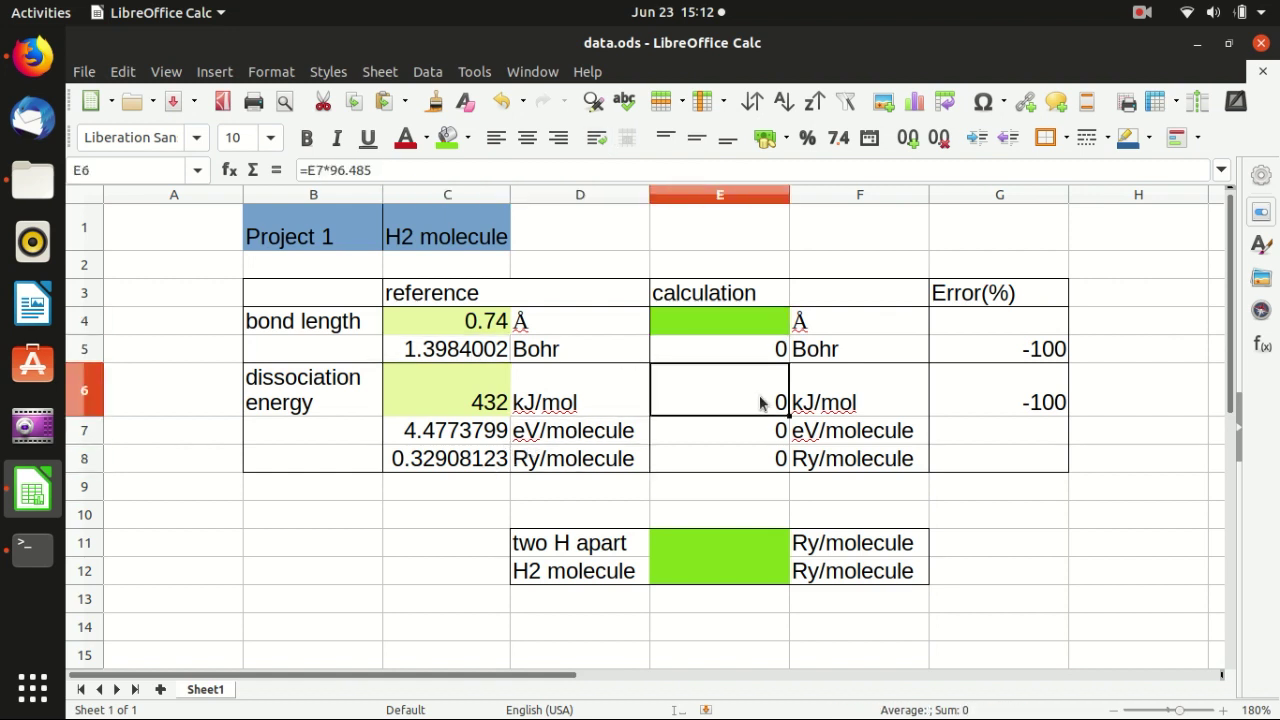
left_click(1011, 383)
left_click(1023, 348)
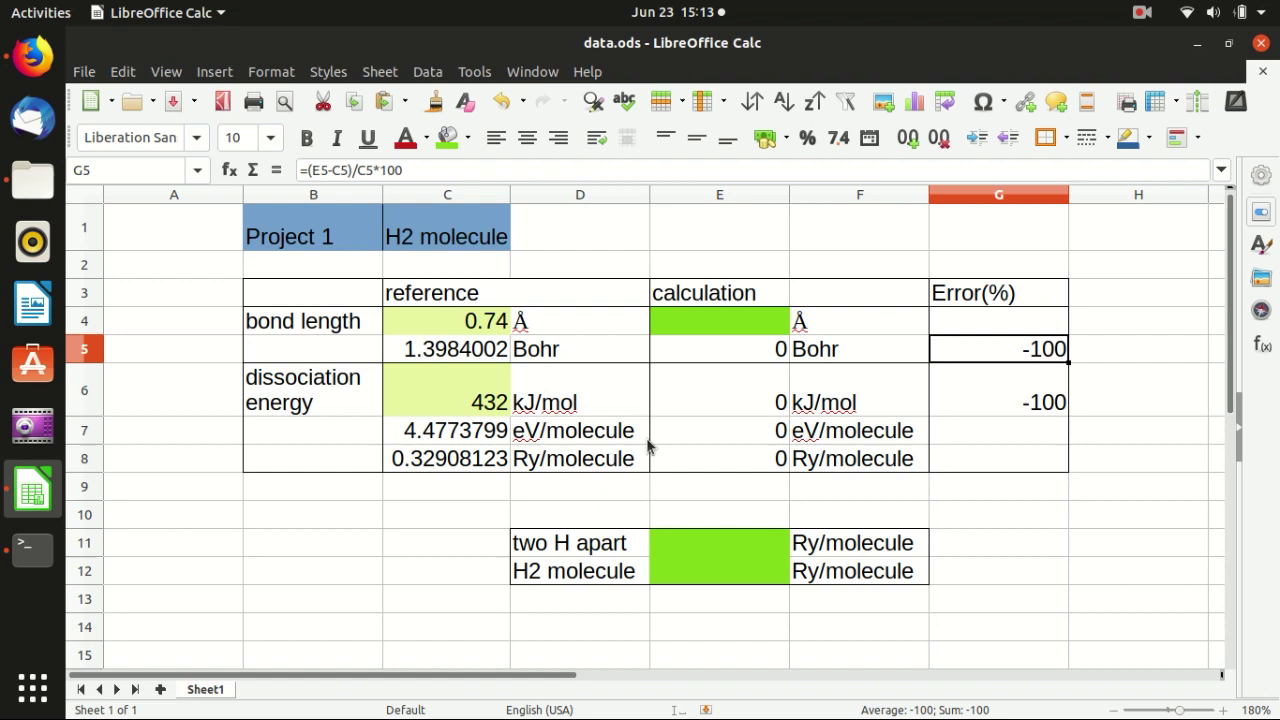
left_click(422, 512)
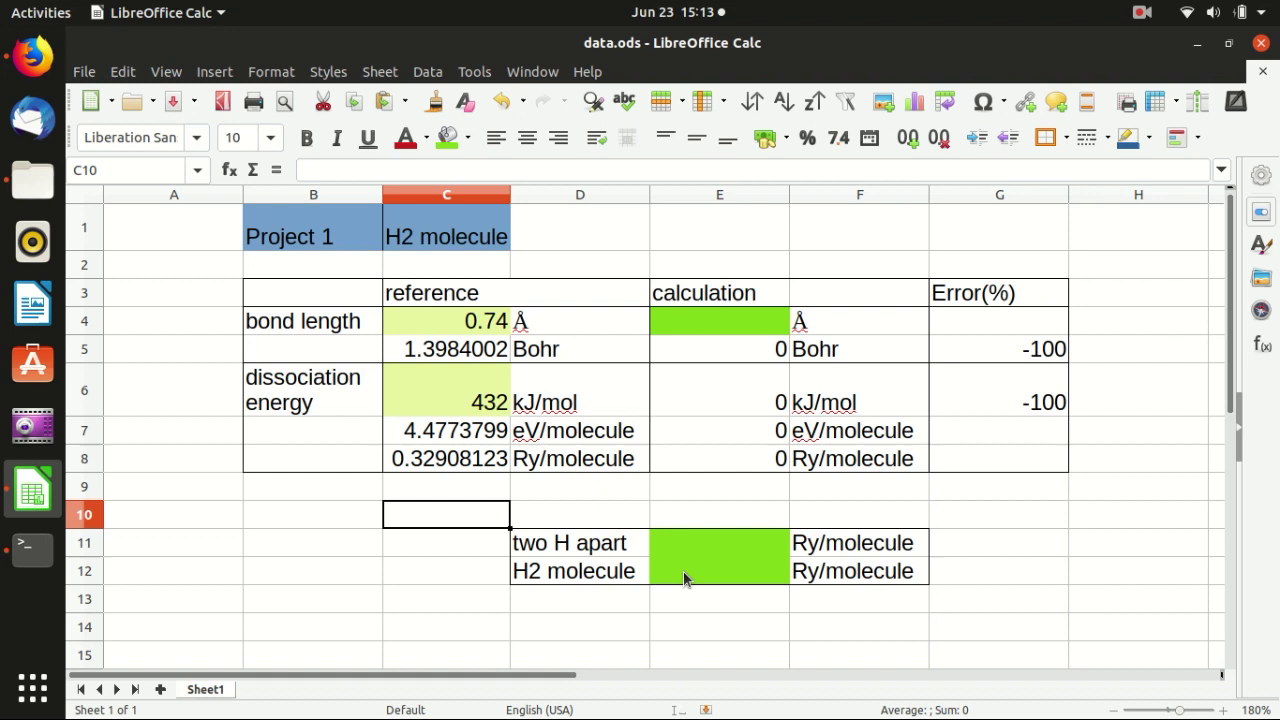
- Check the energy cells E11 and E12, then show the 1_H2 folder in Files
left_click(684, 573)
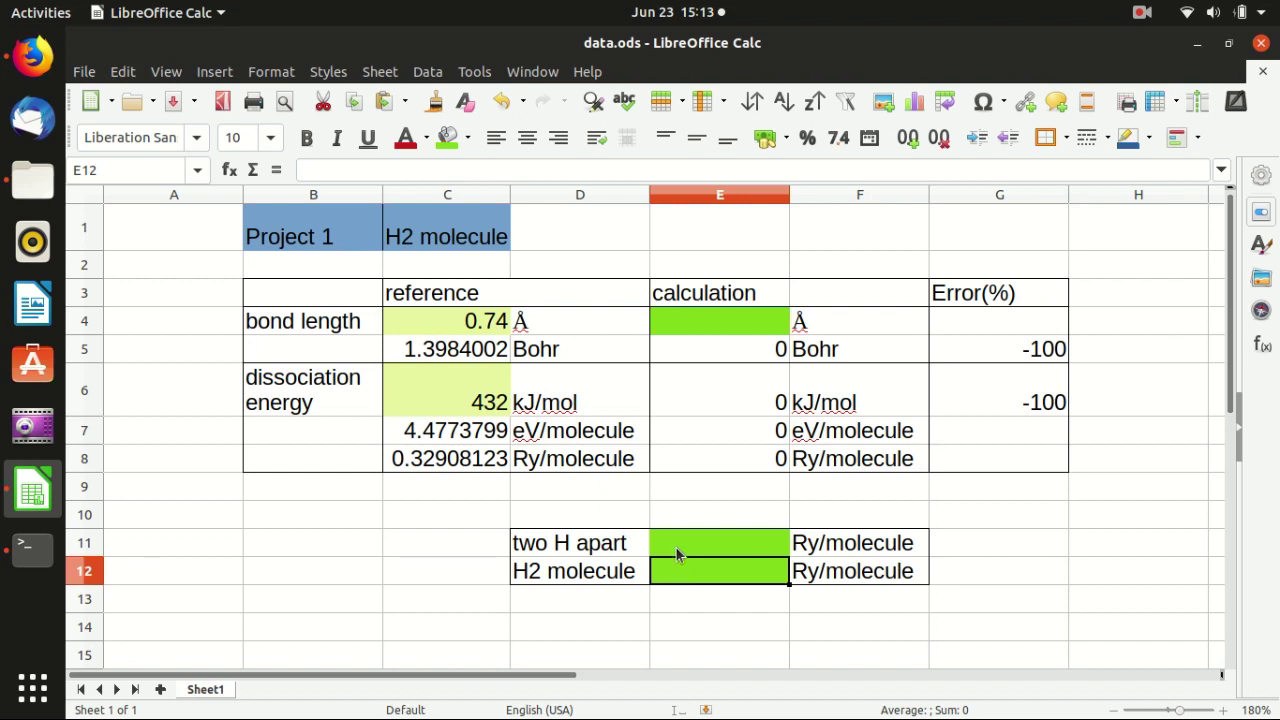
left_click(676, 548)
left_click(685, 574)
left_click(33, 180)
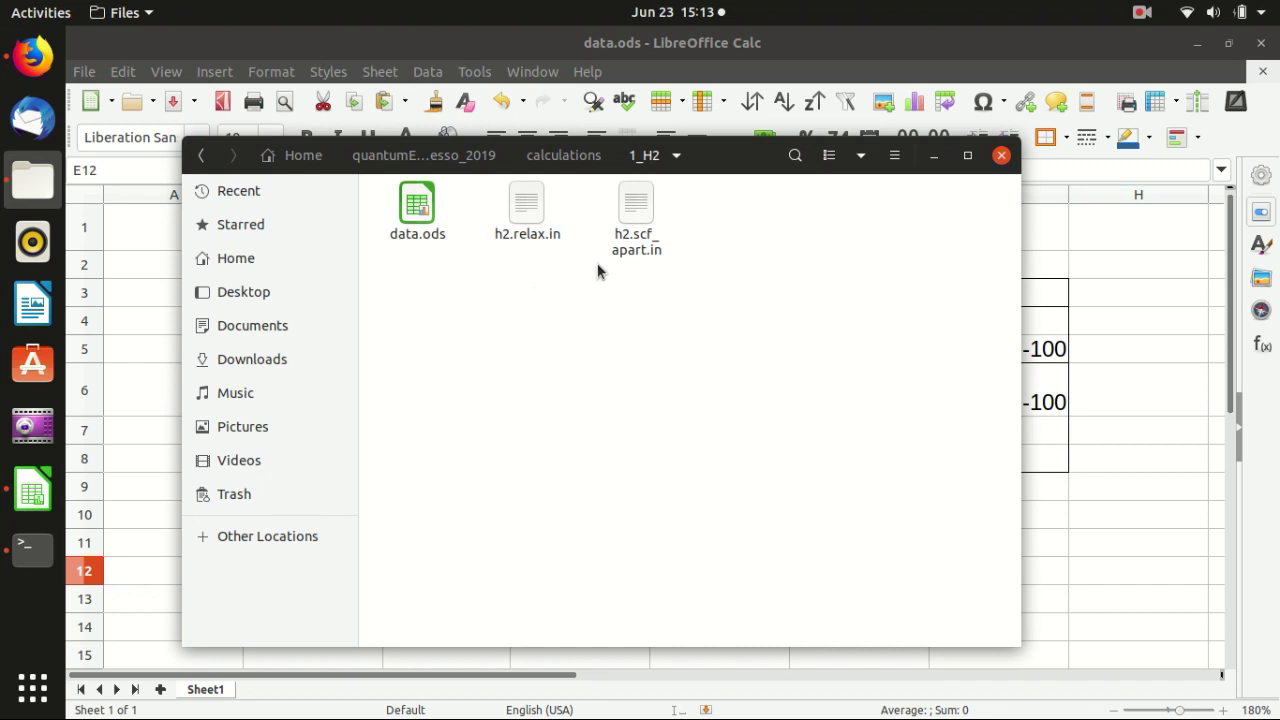
- Open h2.relax.in in gedit and highlight its 'relax' calculation type and ibrav value 1
double_click(525, 210)
left_click(528, 233)
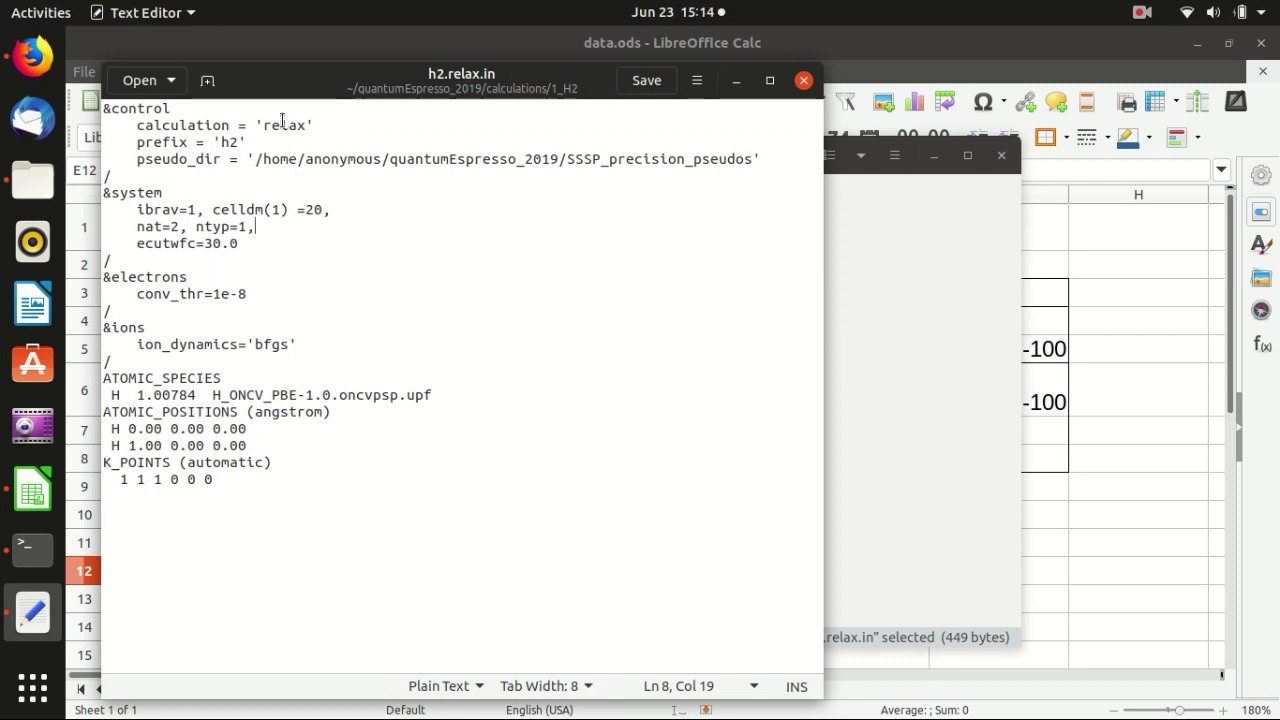
double_click(286, 125)
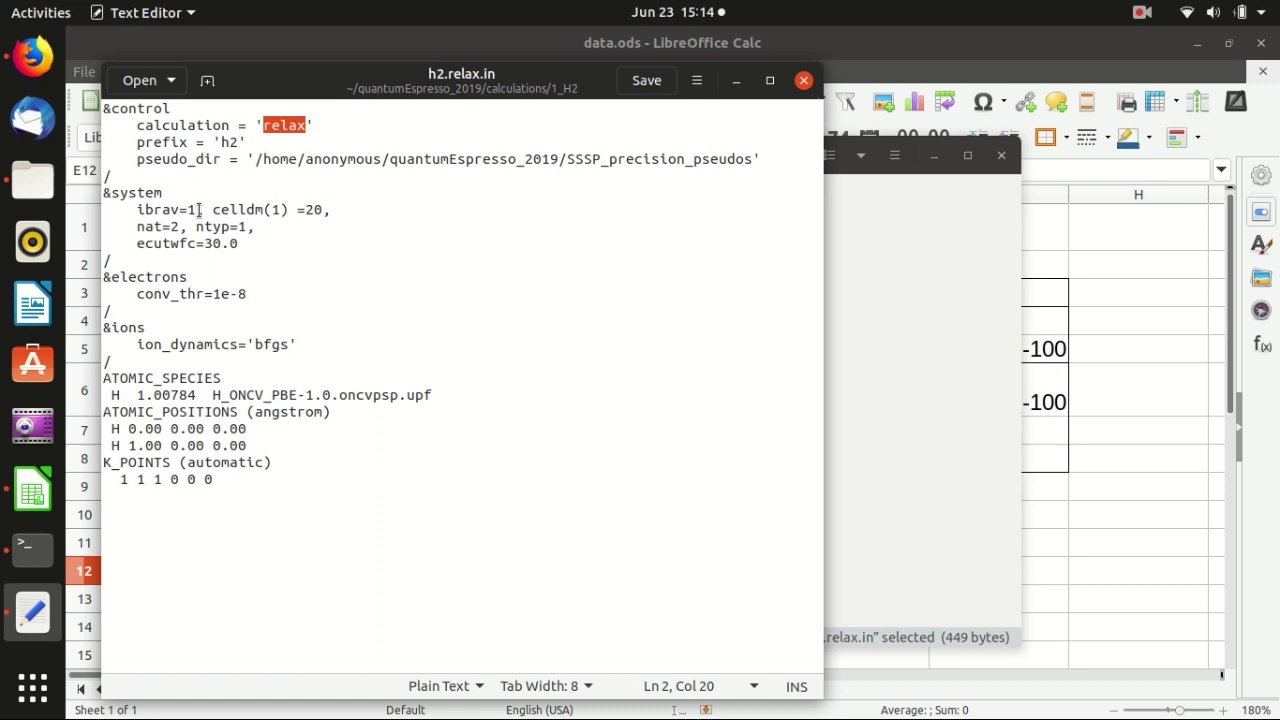
left_click(196, 210)
left_click(190, 210)
left_click_drag(190, 210, 201, 210)
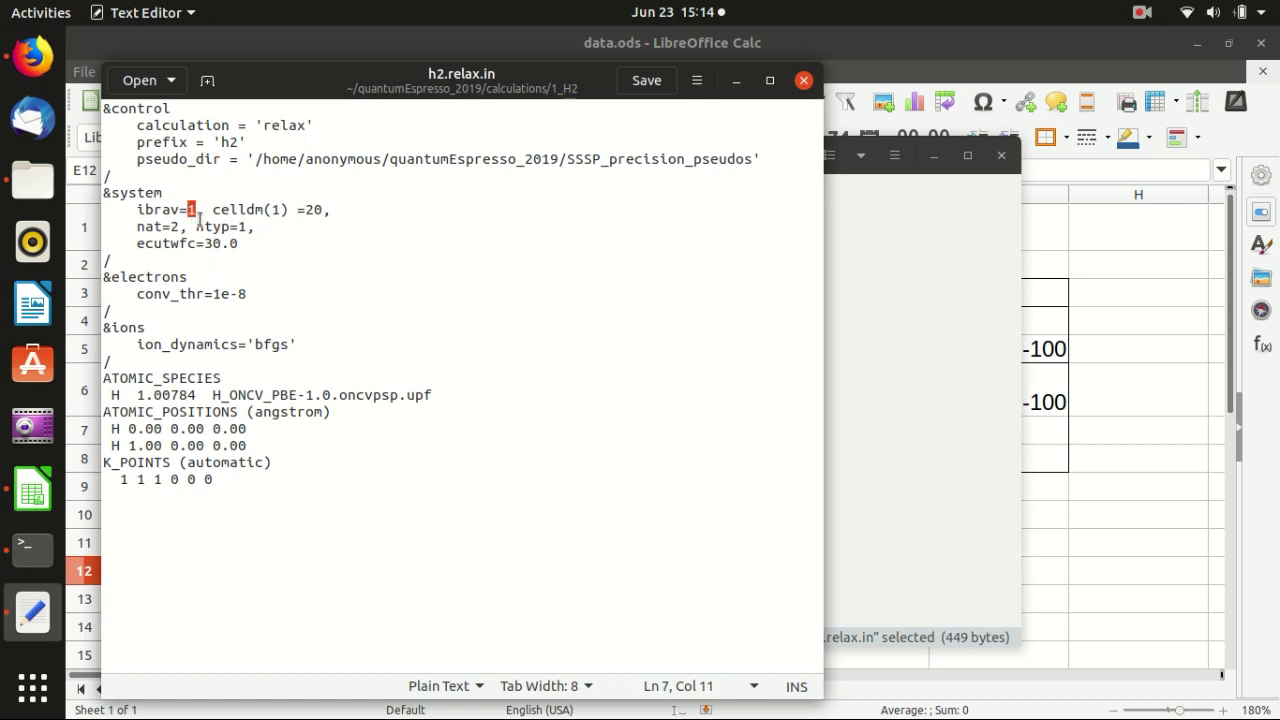
- Highlight the celldm value 20 and the &ions block, then the 'relax' setting again
left_click(308, 212)
double_click(312, 211)
left_click(334, 210)
left_click_drag(104, 327, 119, 353)
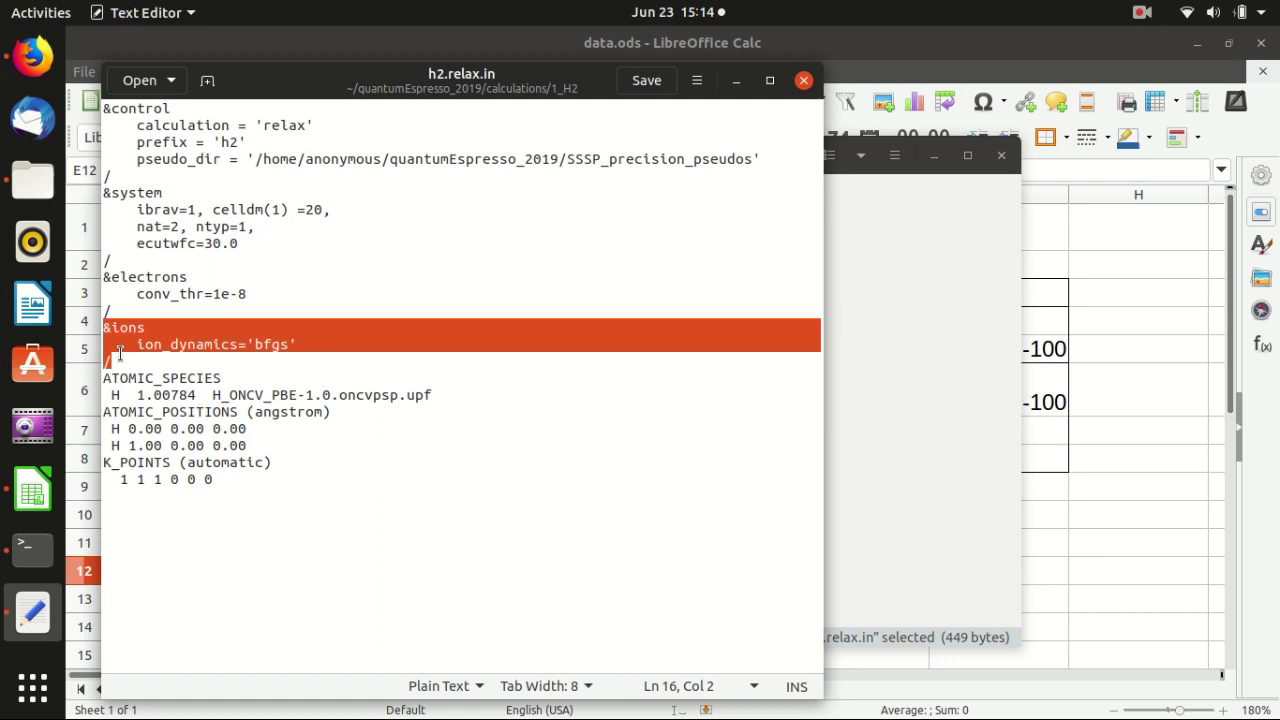
left_click(281, 127)
double_click(288, 126)
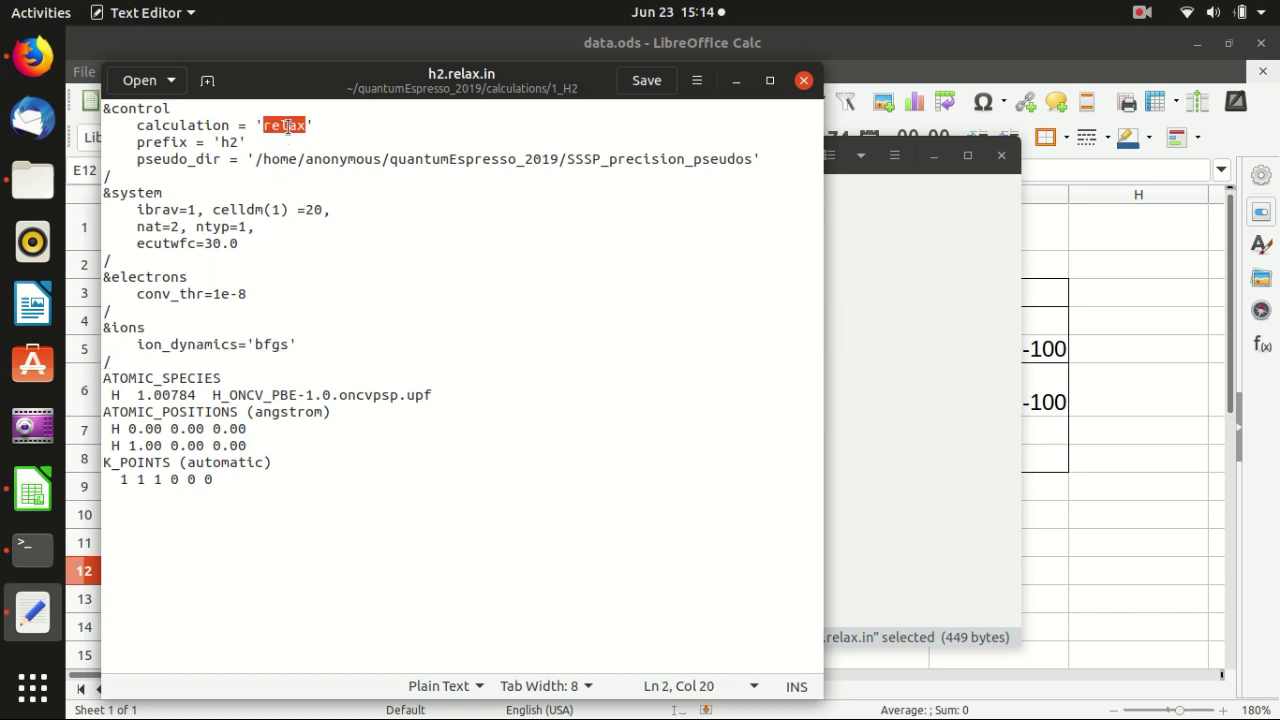
double_click(218, 345)
left_click(286, 354)
left_click(312, 343)
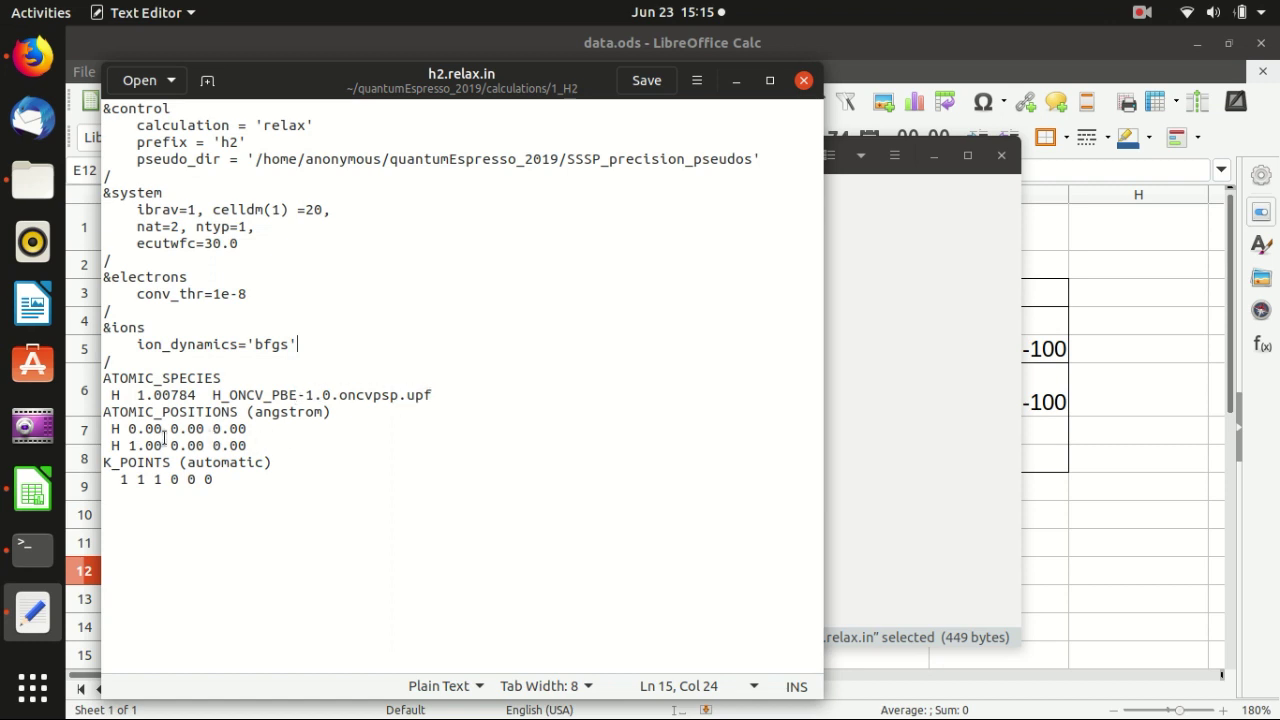
double_click(280, 412)
left_click(294, 412)
left_click(135, 429)
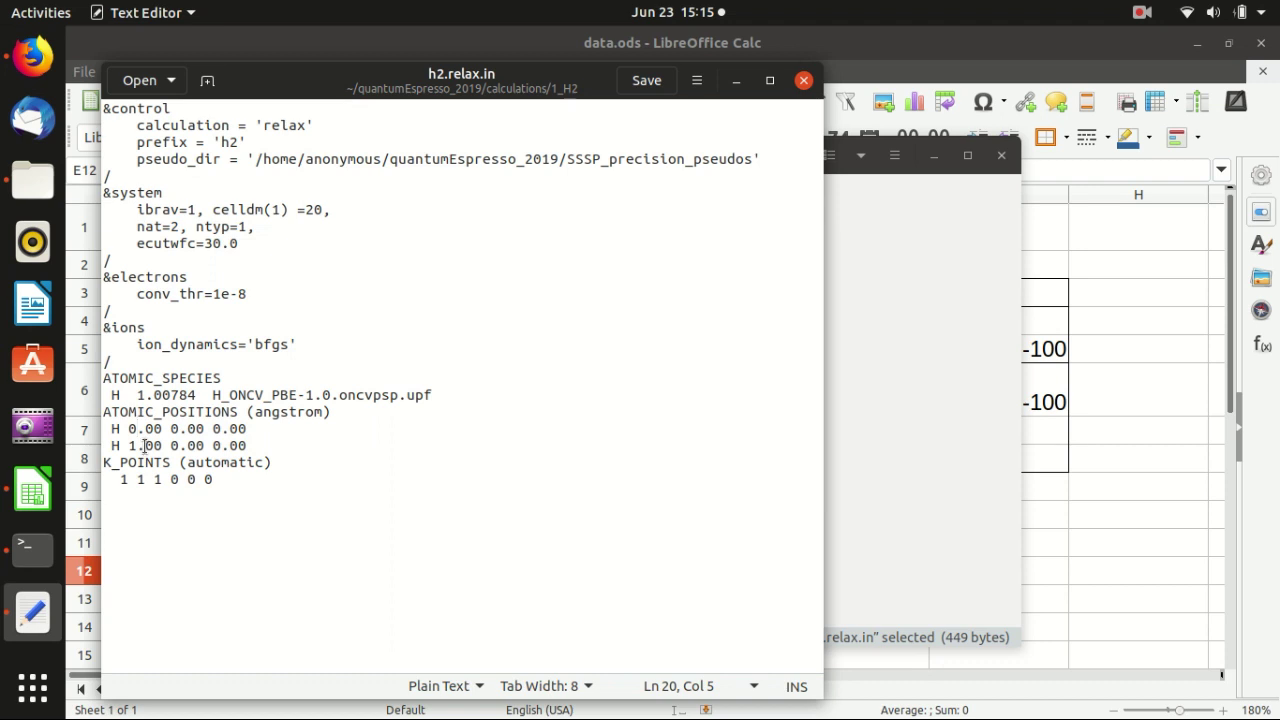
left_click(145, 446)
double_click(143, 463)
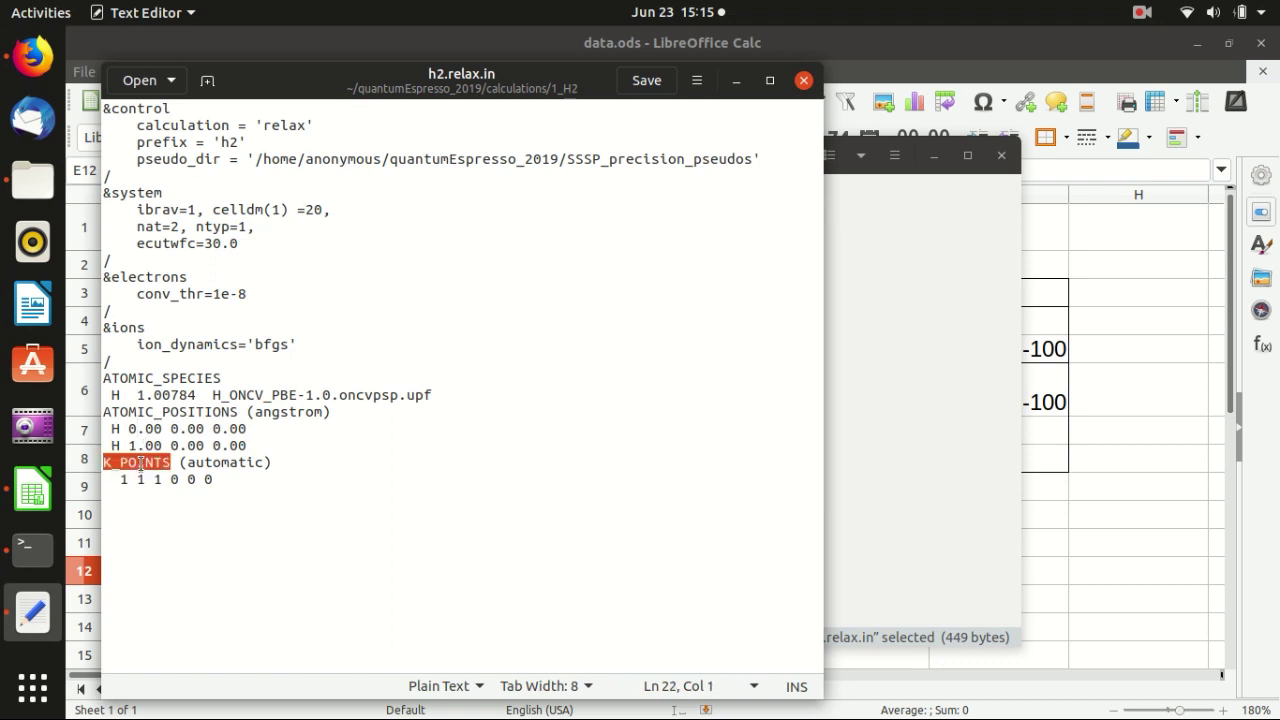
left_click(147, 487)
key("End")
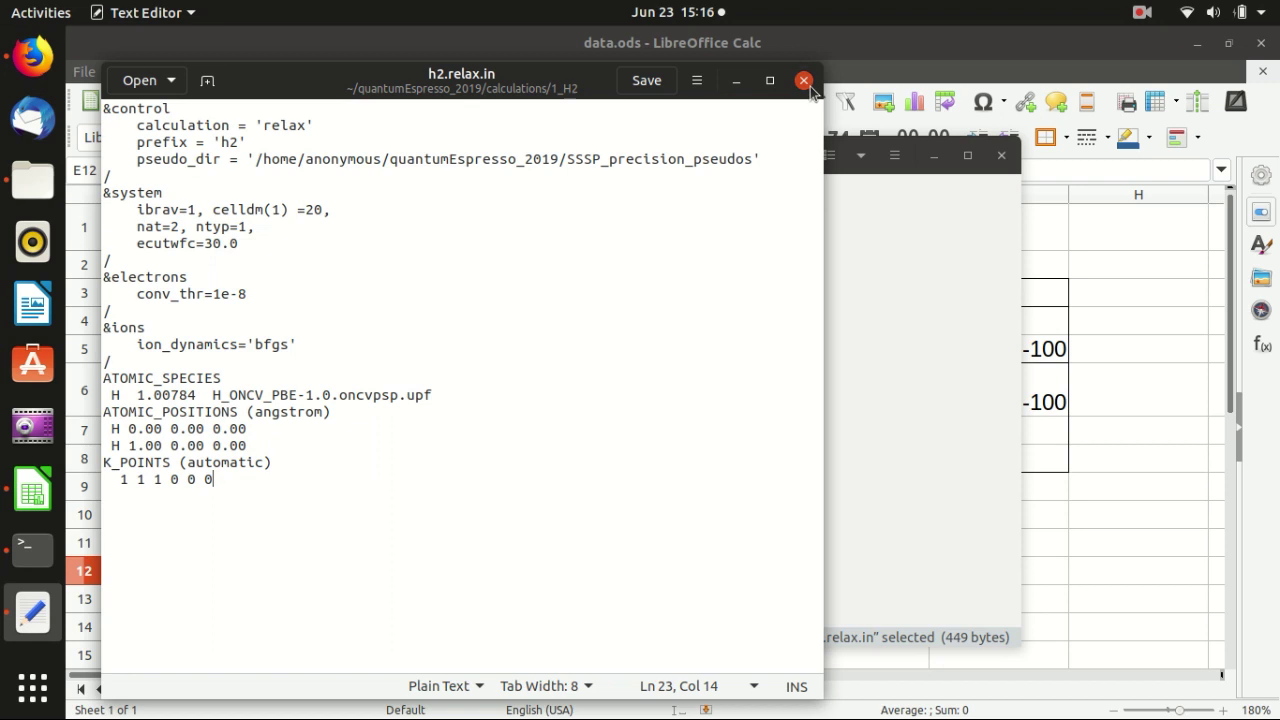
mouse_move(810, 88)
left_mouse_down()
mouse_move(772, 159)
mouse_move(816, 112)
left_mouse_up()
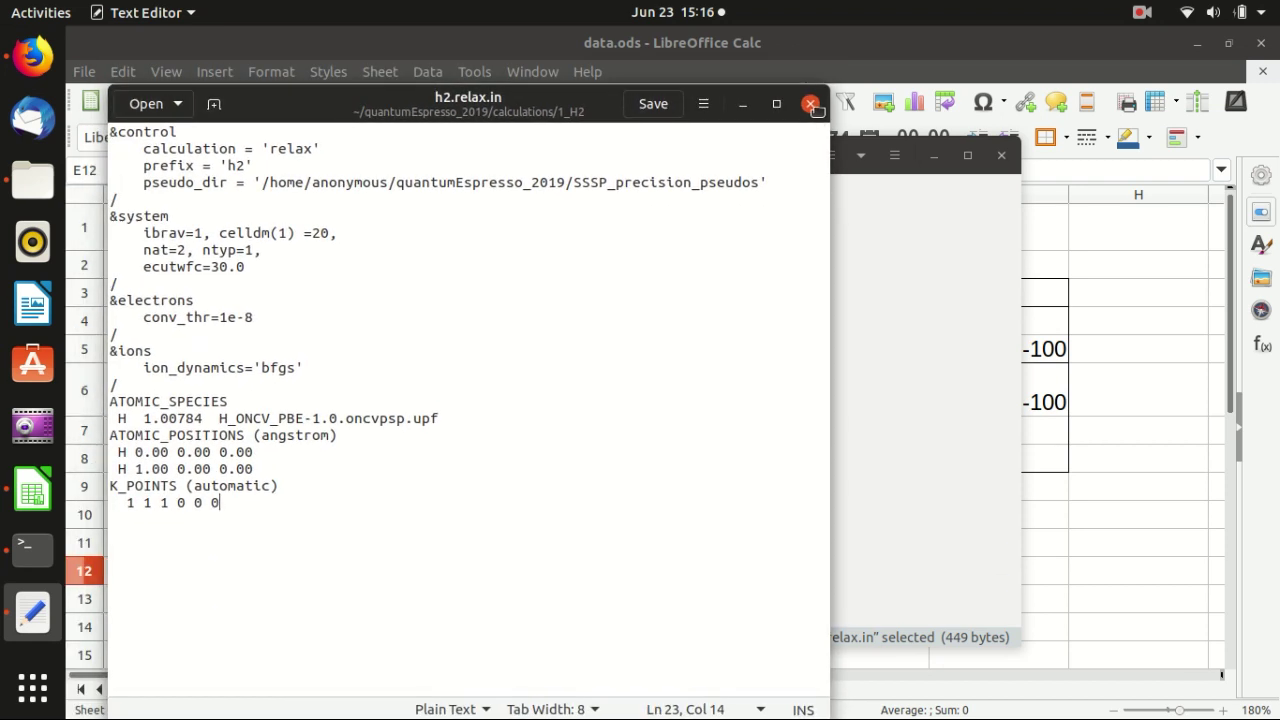
- In the terminal, start typing mpirun -np 2 with the path to q-e-qe-6.4.1_3_Intel/bin/pw.x
left_click(33, 545)
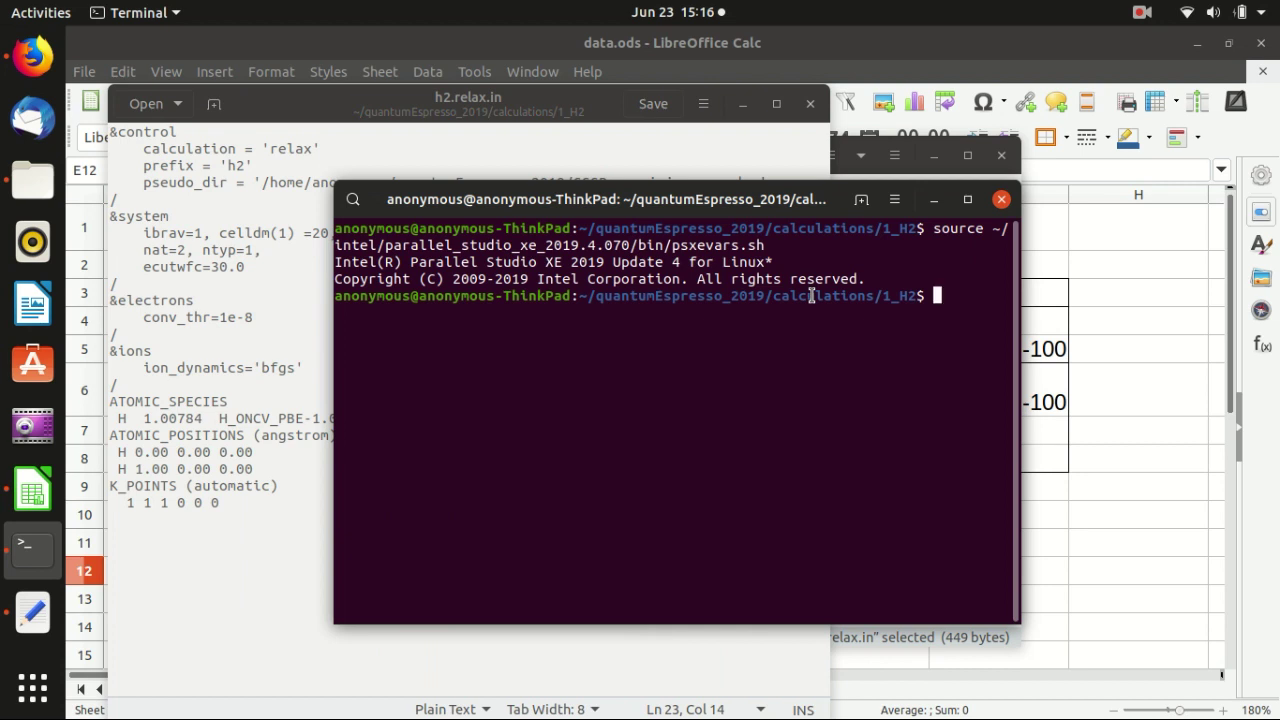
type("mpirun -np 2 ")
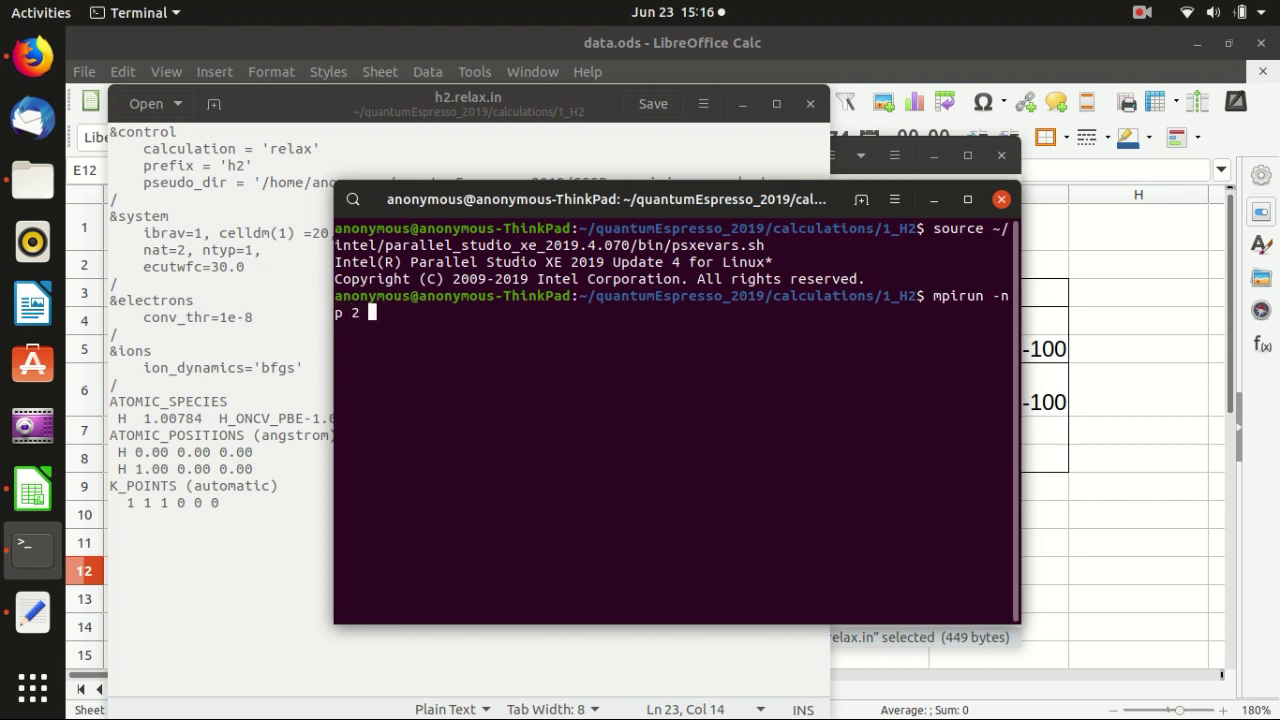
type("~/qua")
key("Tab")
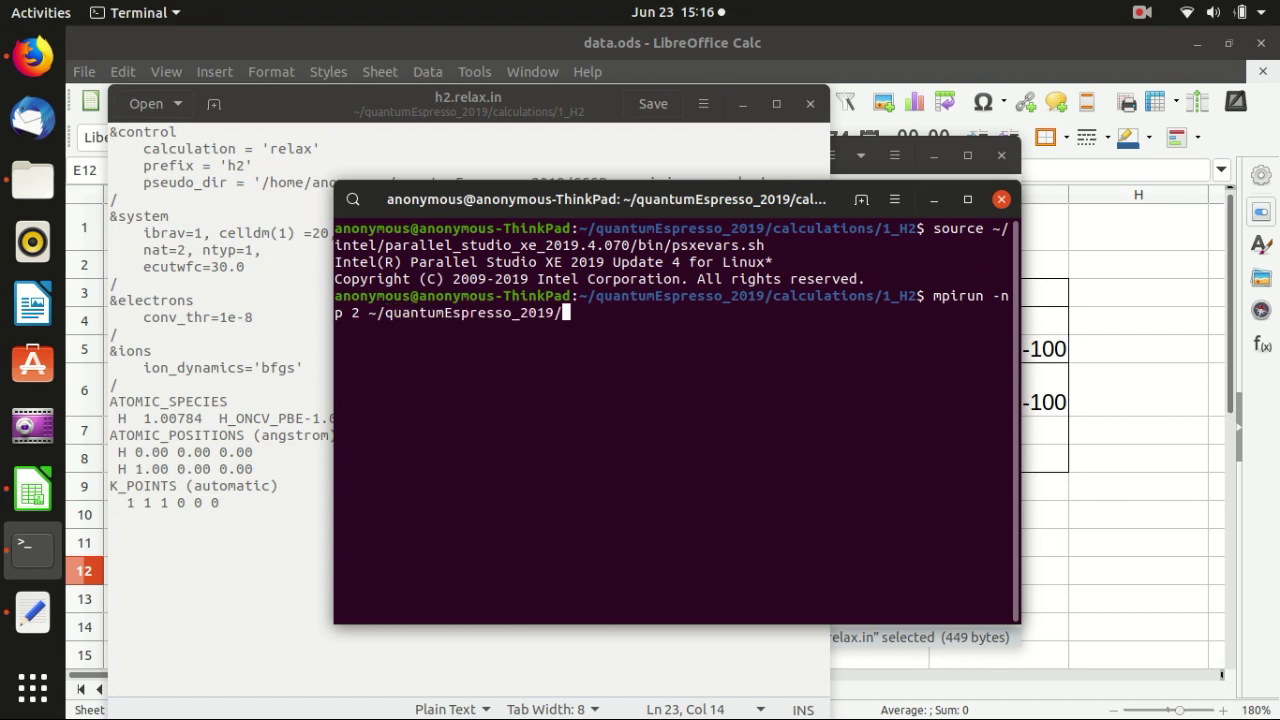
type("q")
key("Tab")
type("3")
key("Tab")
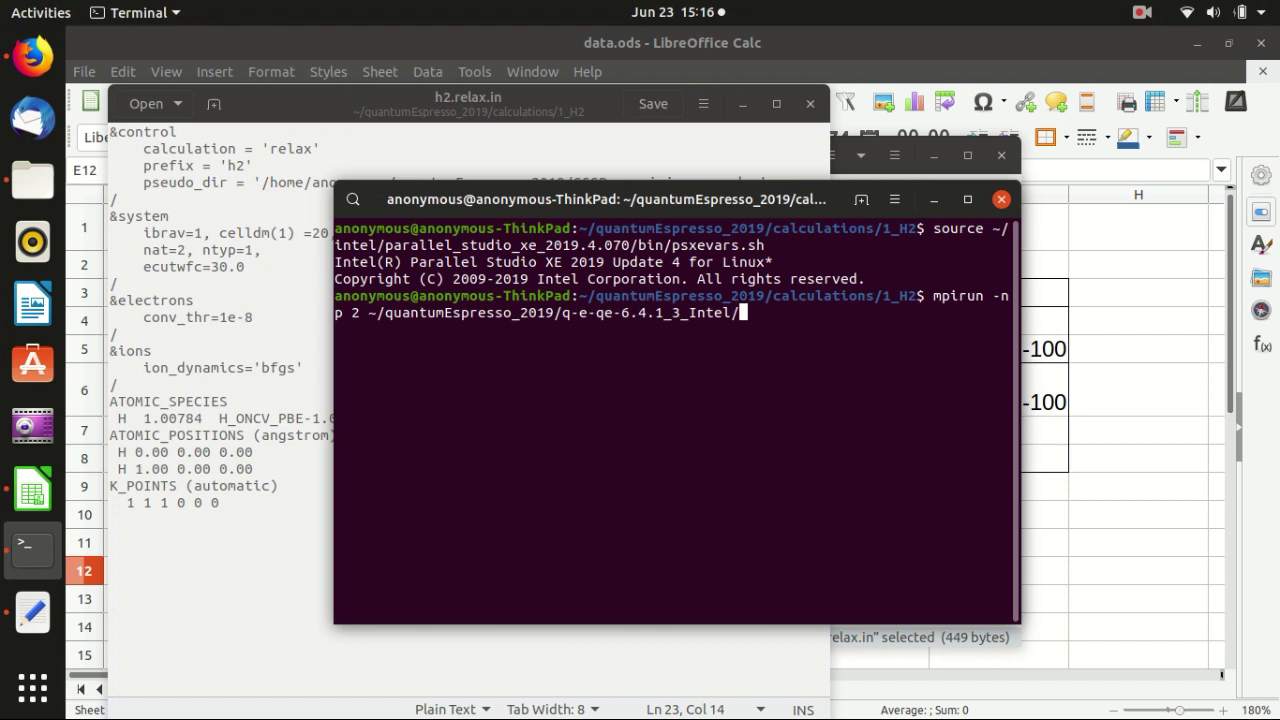
type("b")
key("Tab")
type("pw.")
key("Tab")
- Finish the command with -inp h2.relax.in > h2.relax.out and run it
type("-inp h2.")
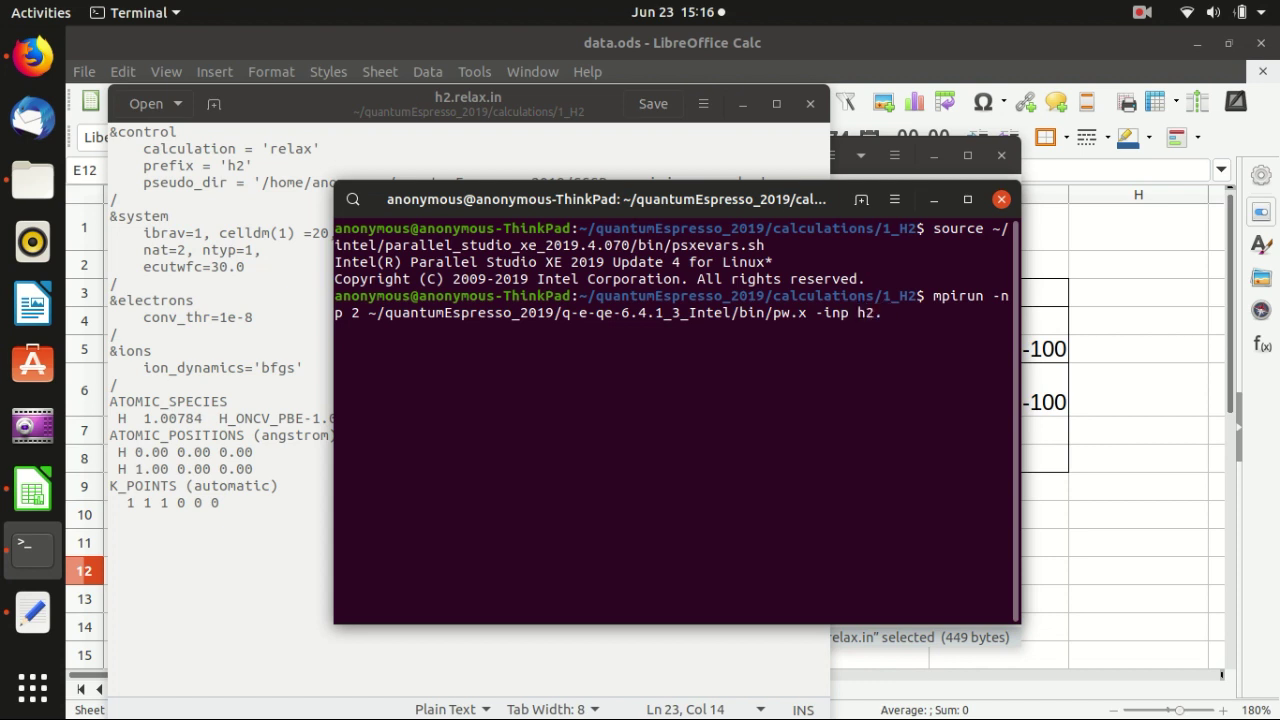
type("re")
key("Tab")
type("> h2.re")
key("Tab")
key("BackSpace")
key("BackSpace")
key("BackSpace")
key("BackSpace")
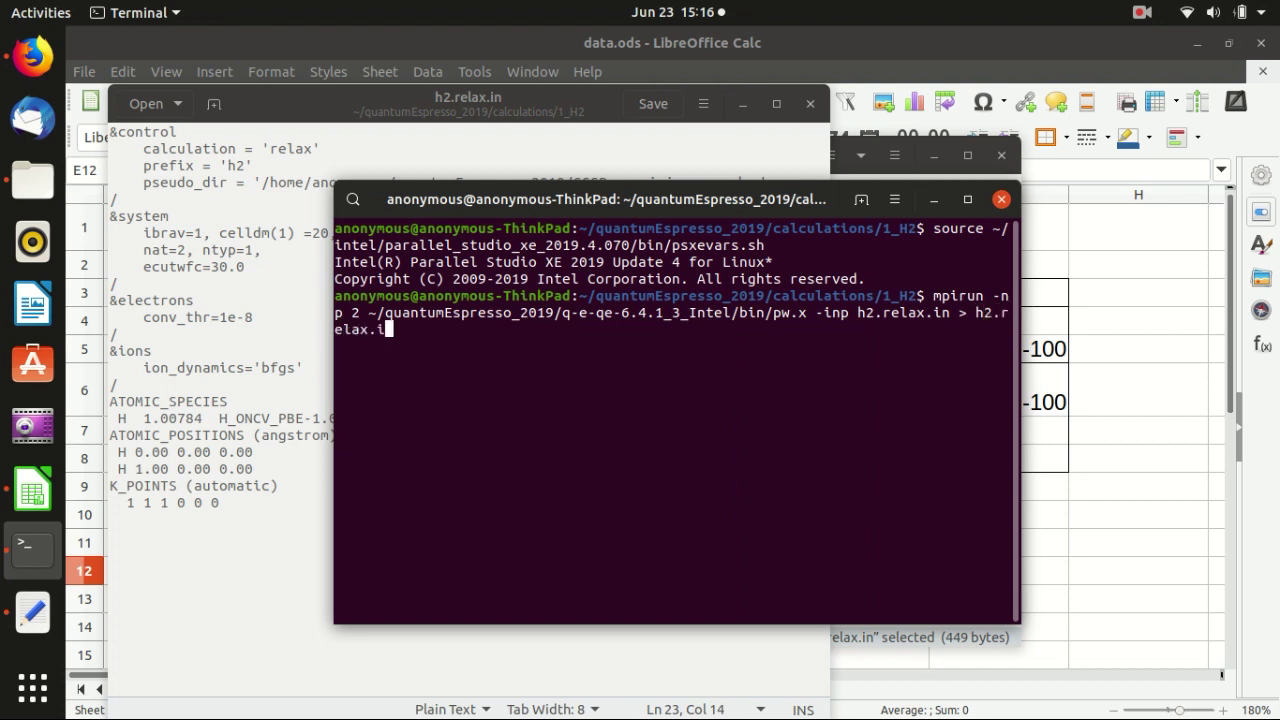
type(".out")
key("Return")
left_click_drag(768, 205, 719, 254)
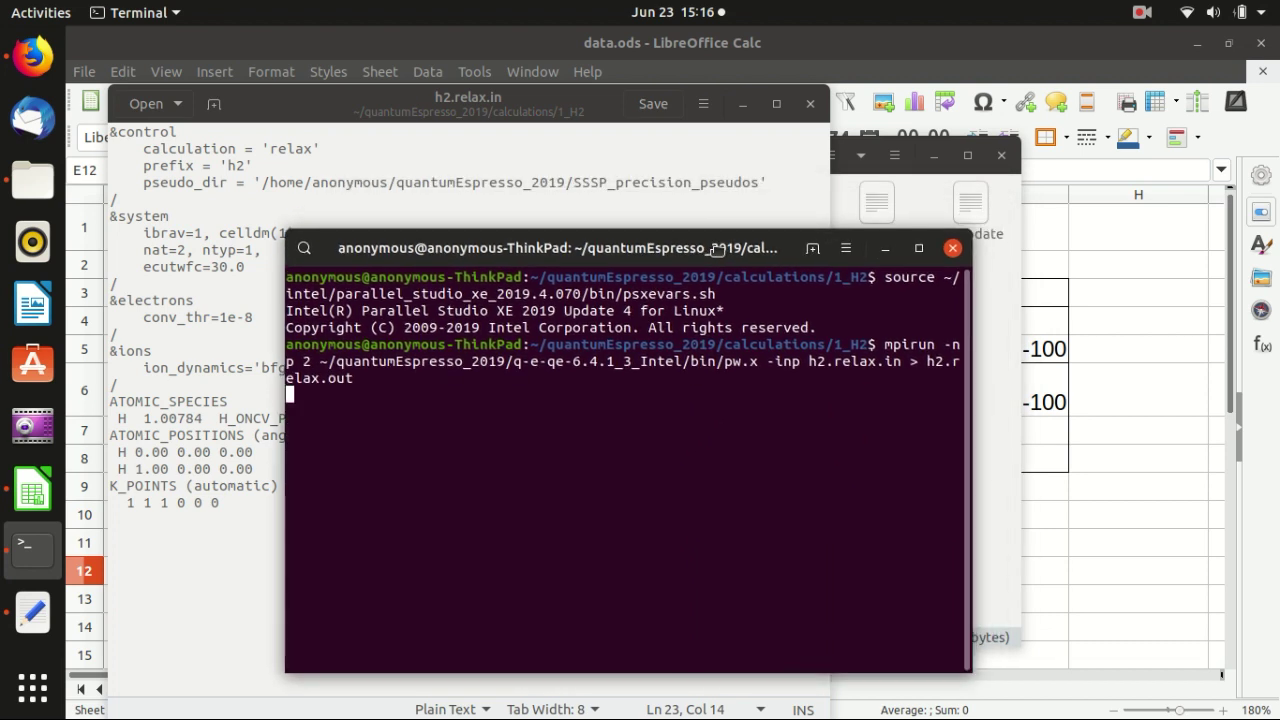
- Open h2.relax.out and scroll down to the final atomic coordinates section
left_click(1011, 327)
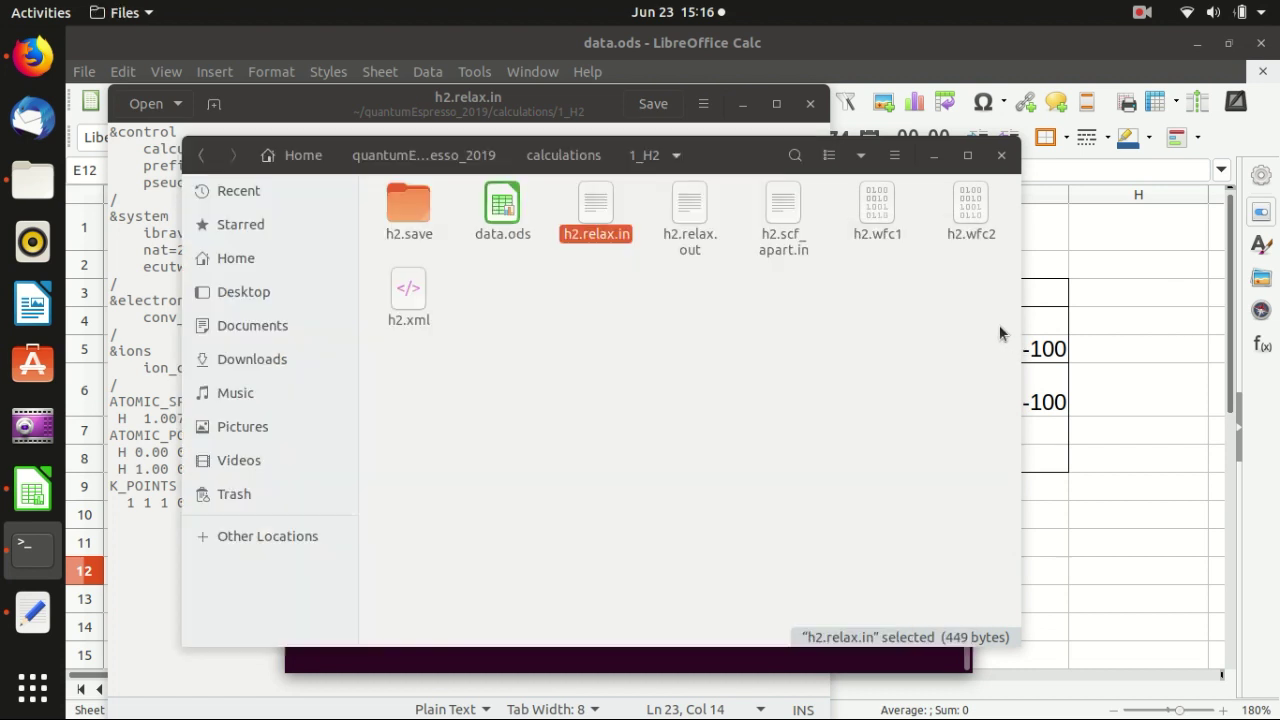
left_click(999, 324)
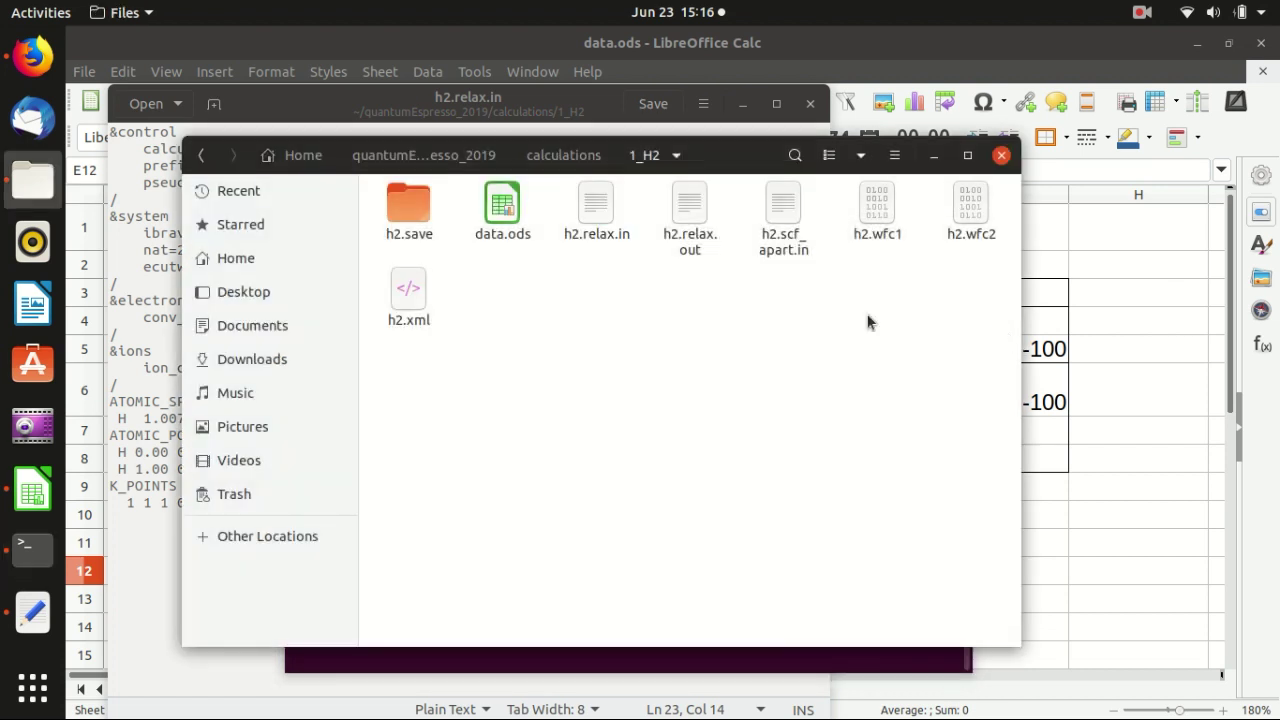
double_click(686, 207)
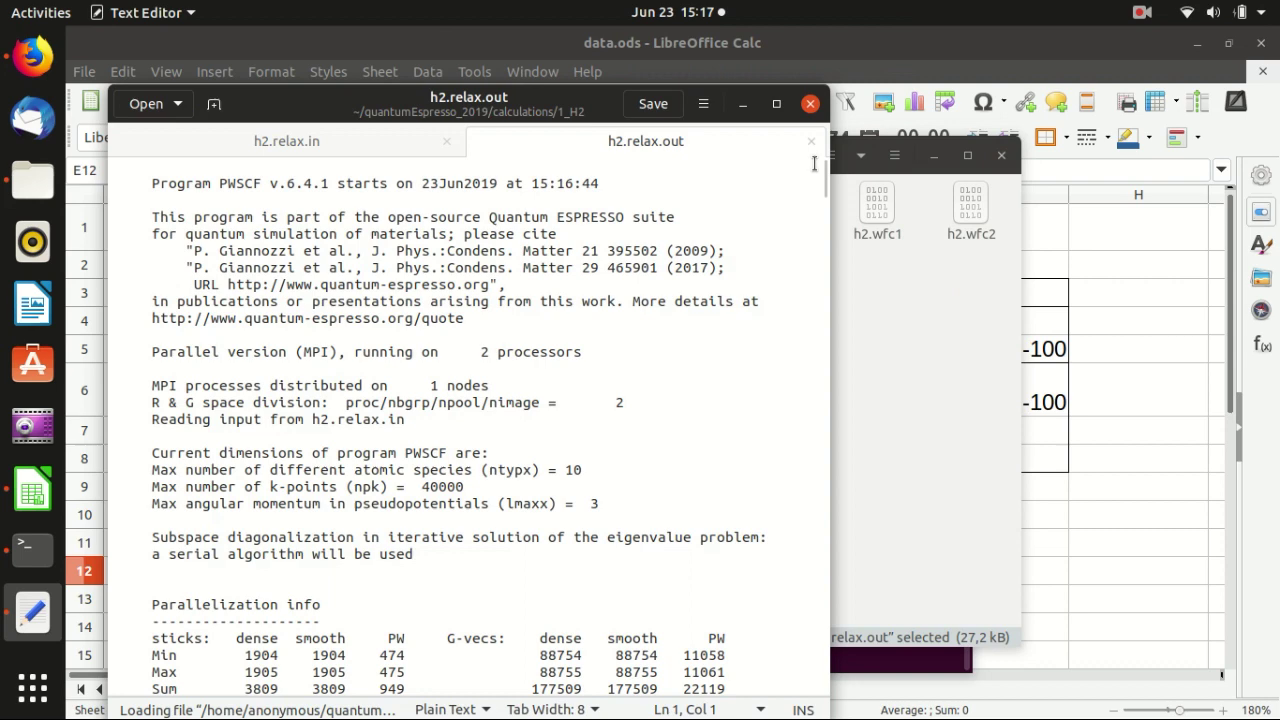
left_click_drag(560, 96, 584, 56)
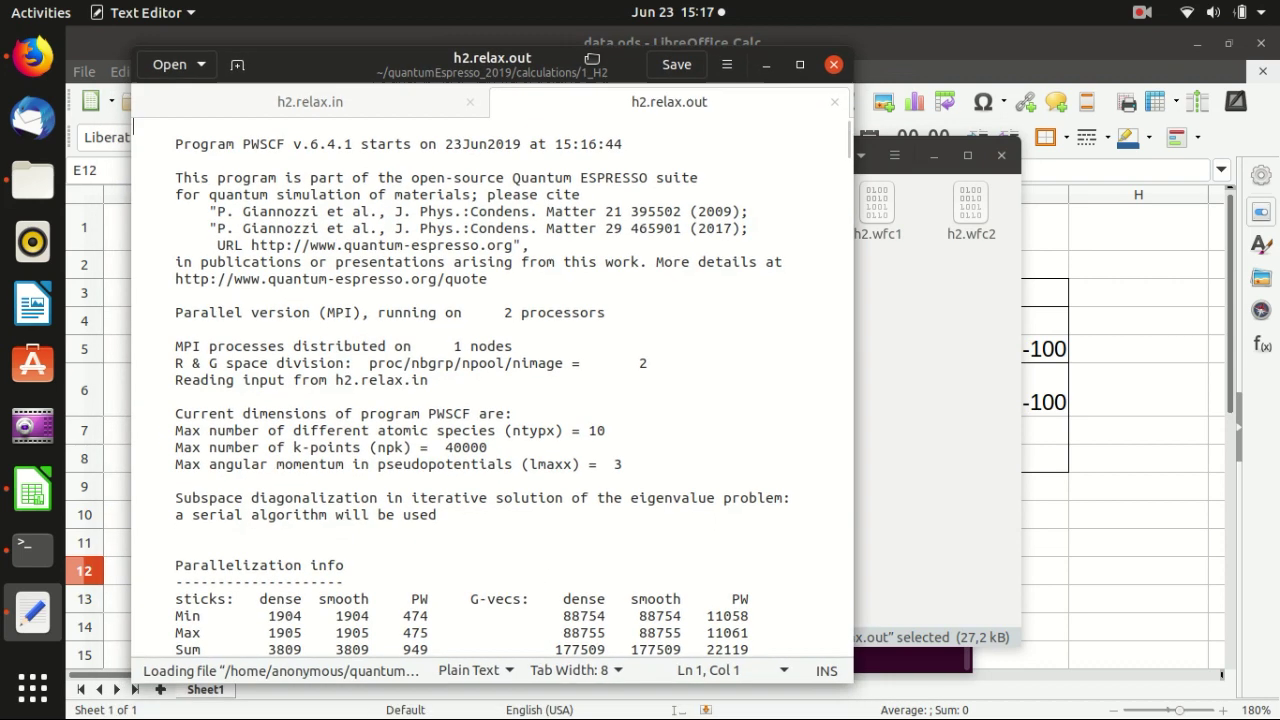
left_click_drag(848, 140, 806, 606)
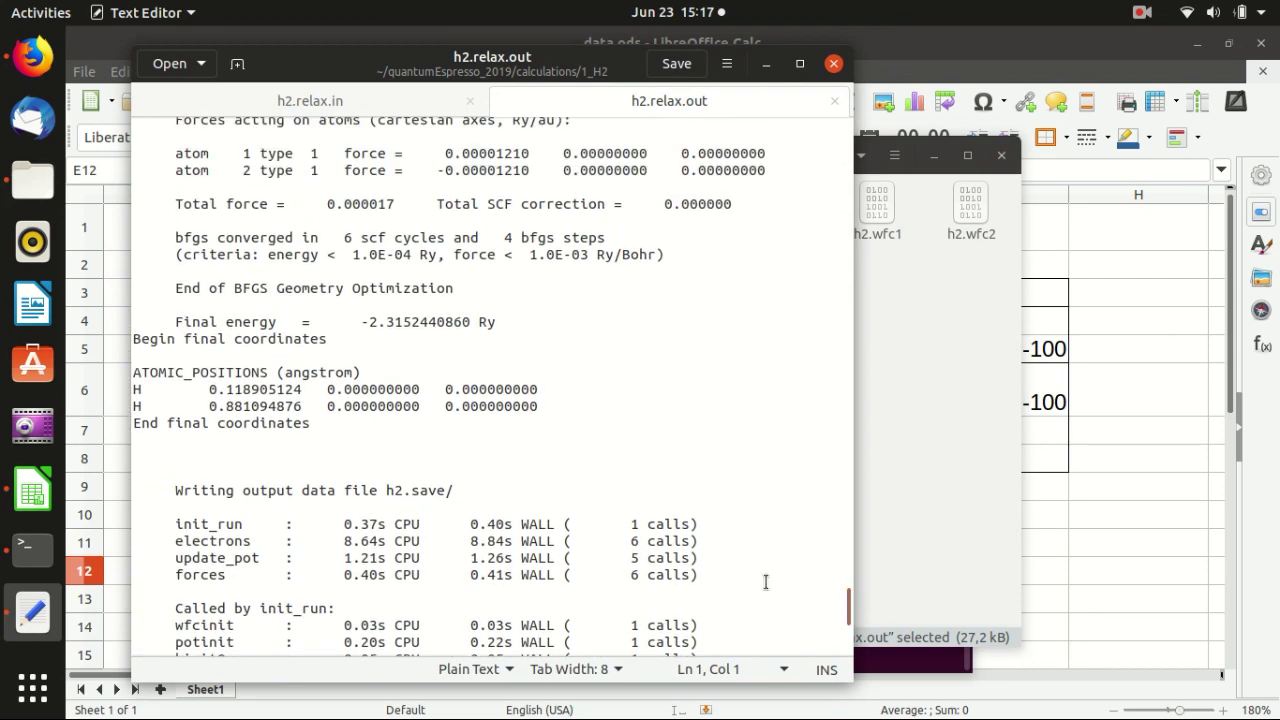
left_click(254, 330)
left_click(206, 339)
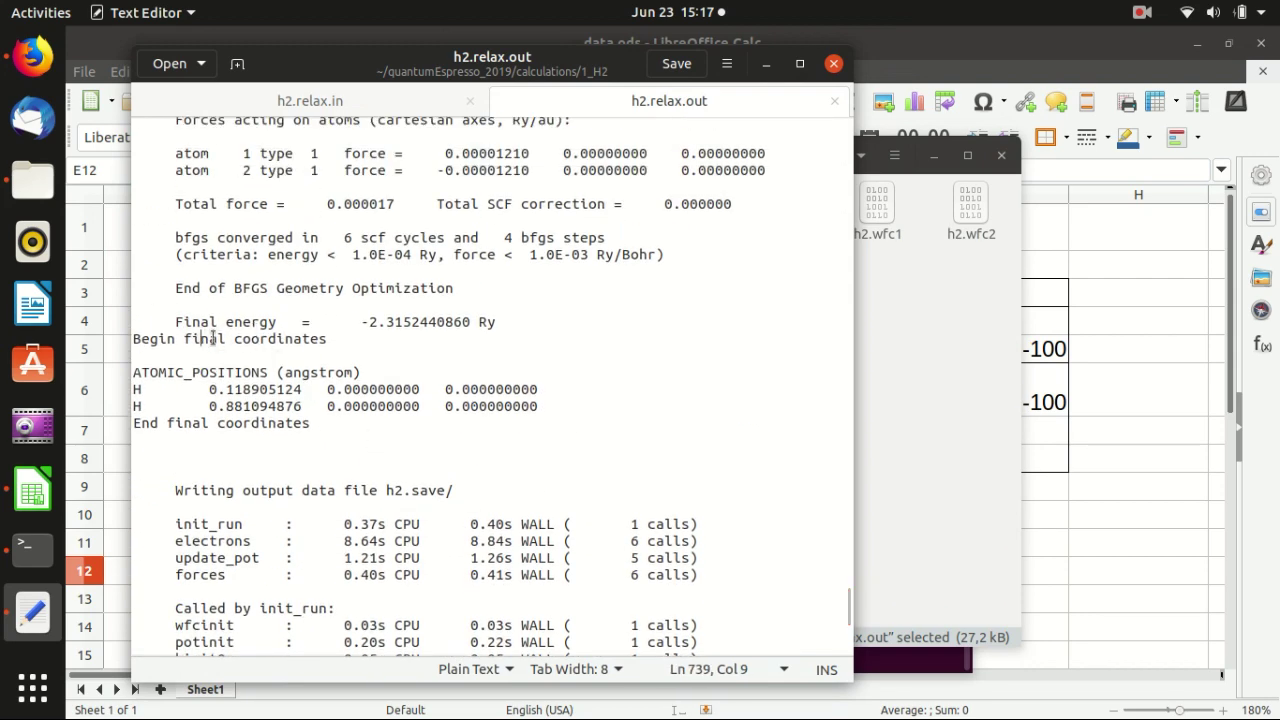
double_click(287, 339)
- Select the second hydrogen's coordinate 0.881094876 Å in the final positions
scroll(287, 416, "down", 5)
scroll(343, 416, "down", 5)
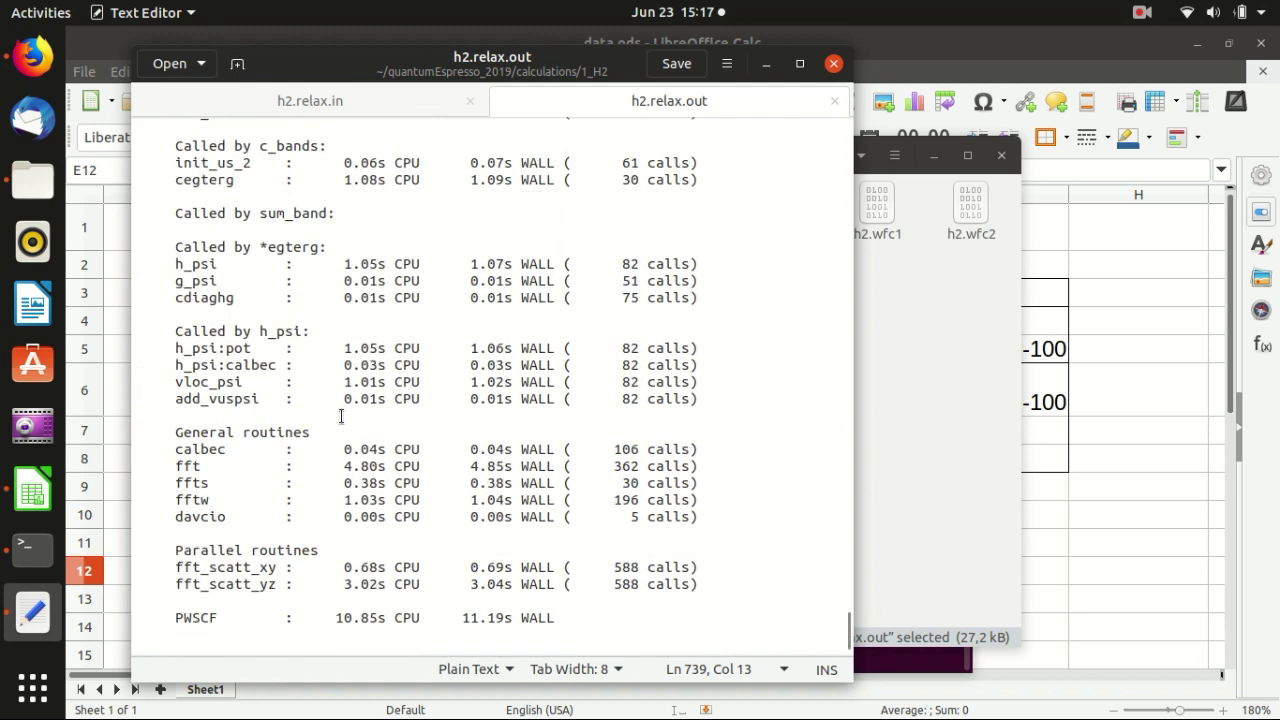
scroll(330, 380, "up", 10)
left_click(241, 357)
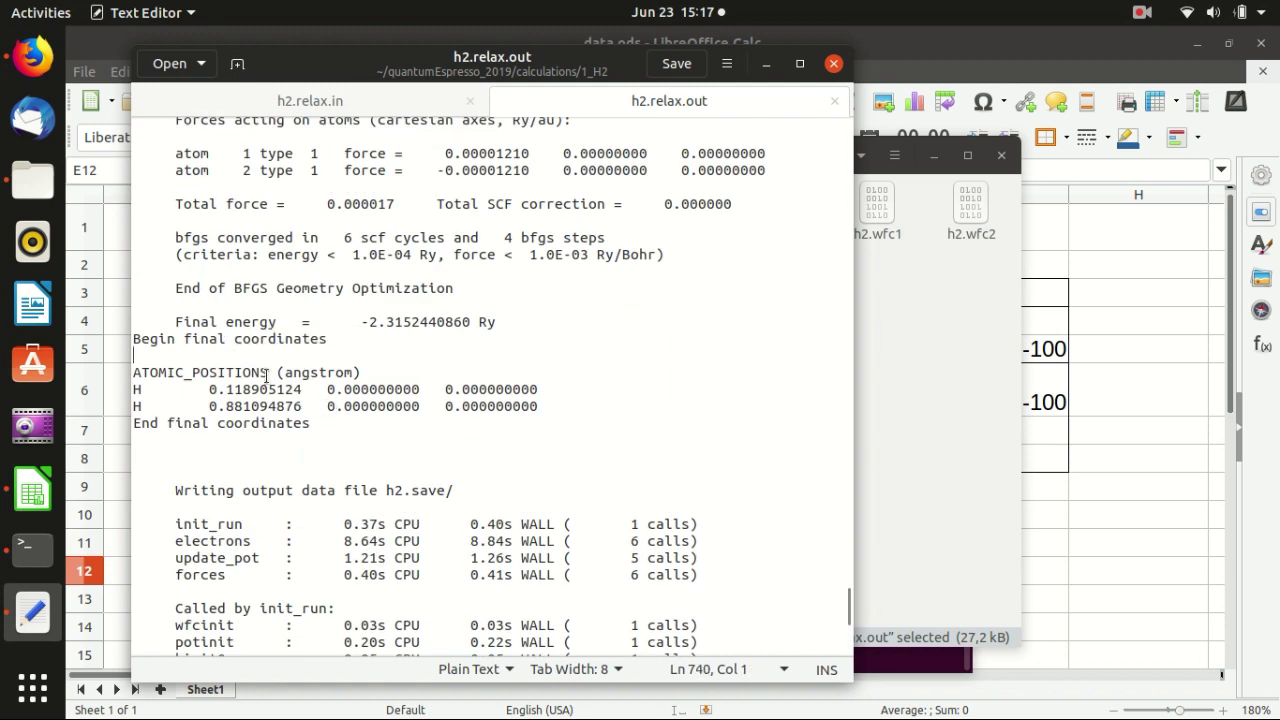
left_click_drag(302, 406, 204, 412)
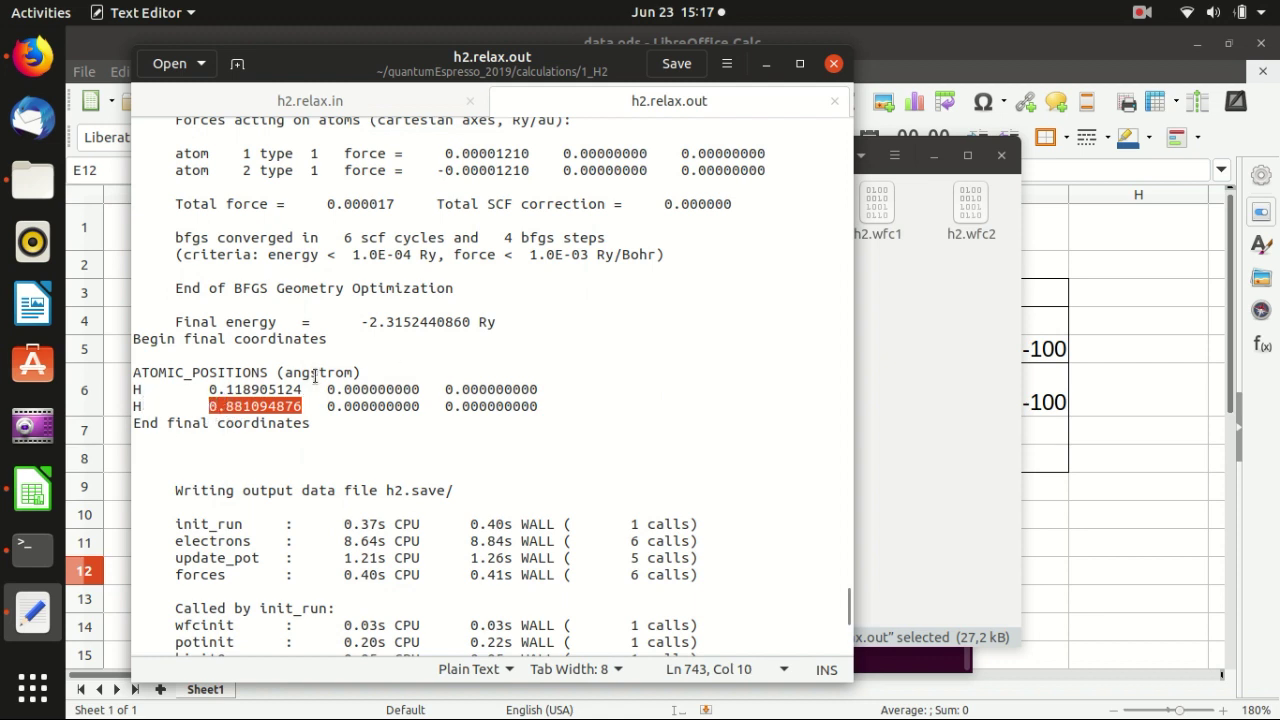
double_click(314, 373)
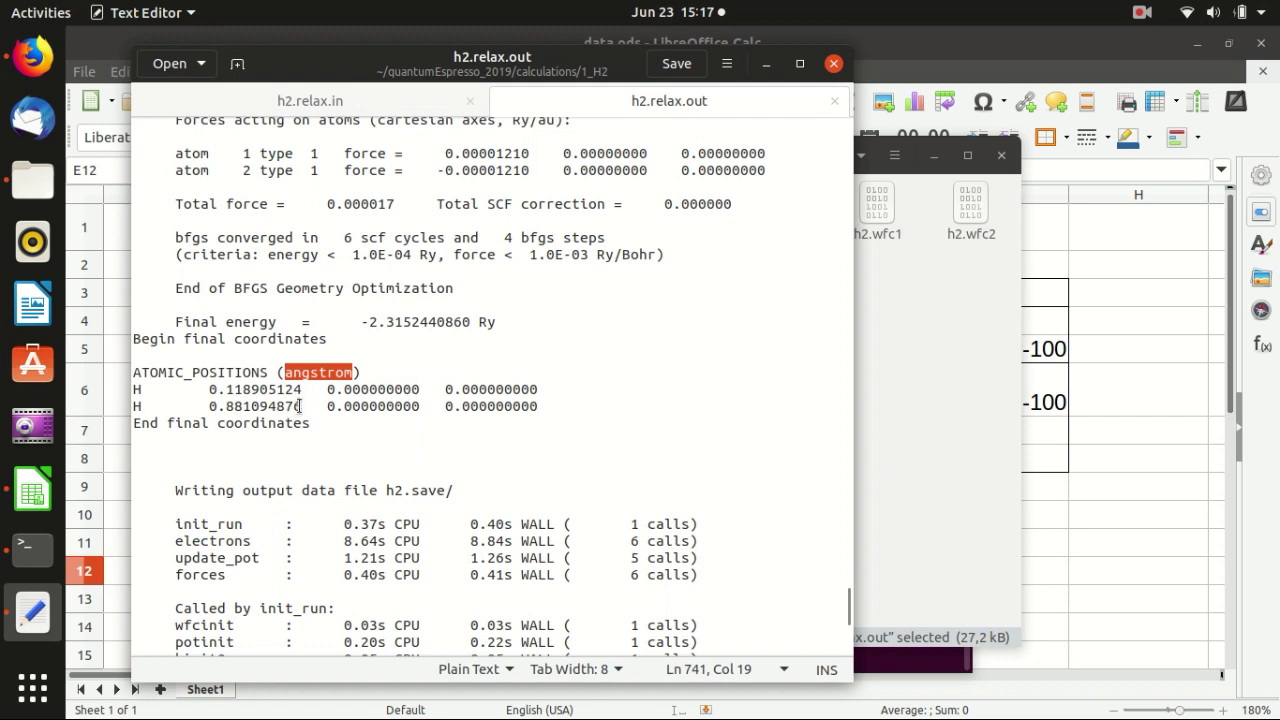
left_click_drag(301, 406, 208, 406)
key("ctrl+c")
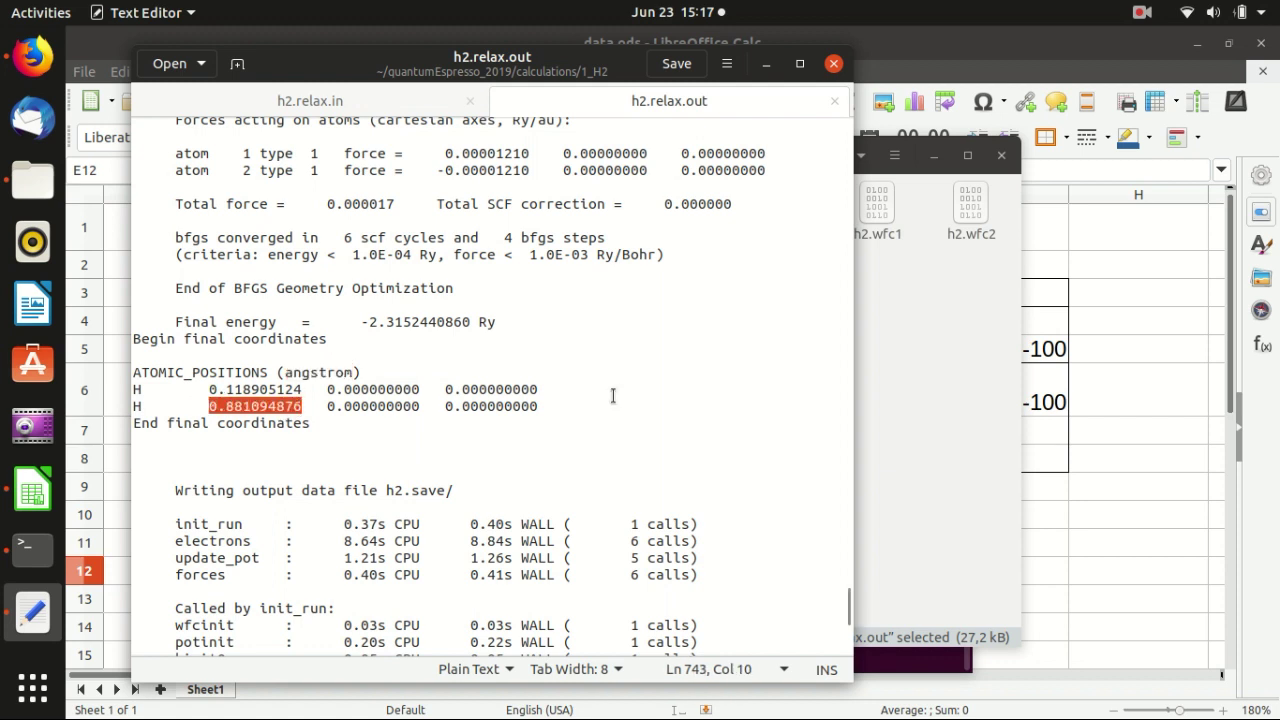
left_click(1118, 352)
- Start the E4 bond length formula as =(0.881094876-) using the pasted coordinate
left_click(681, 320)
left_click(397, 171)
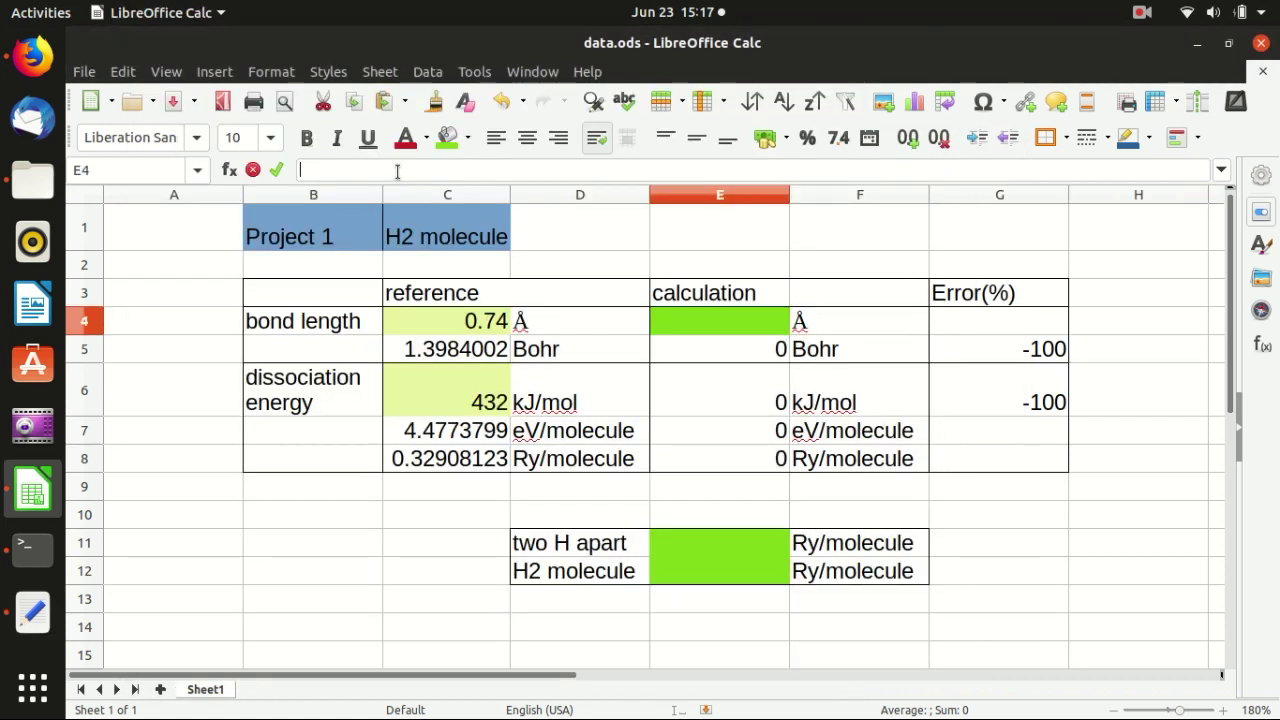
type("=(")
key("ctrl+v")
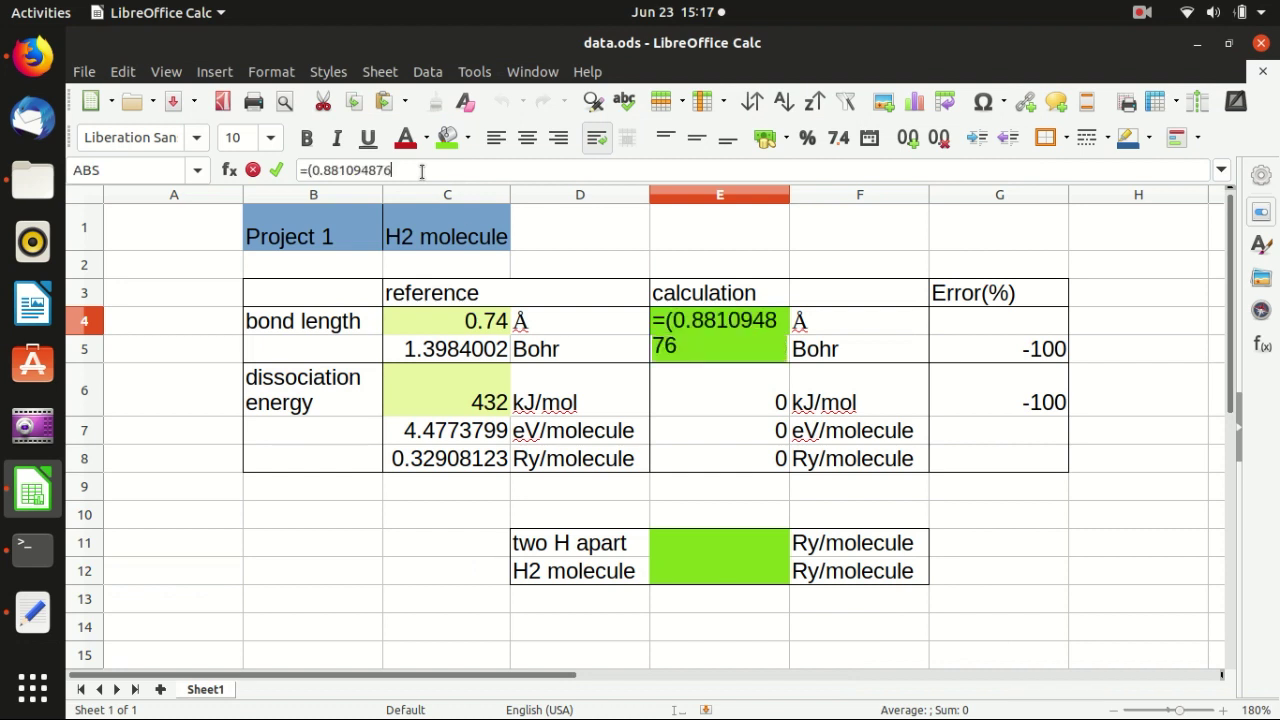
type("-)")
key("Return")
- Complete E4 as =(0.881094876-0.118905124) and verify the 2.998615135% error in G5
key("alt+Tab")
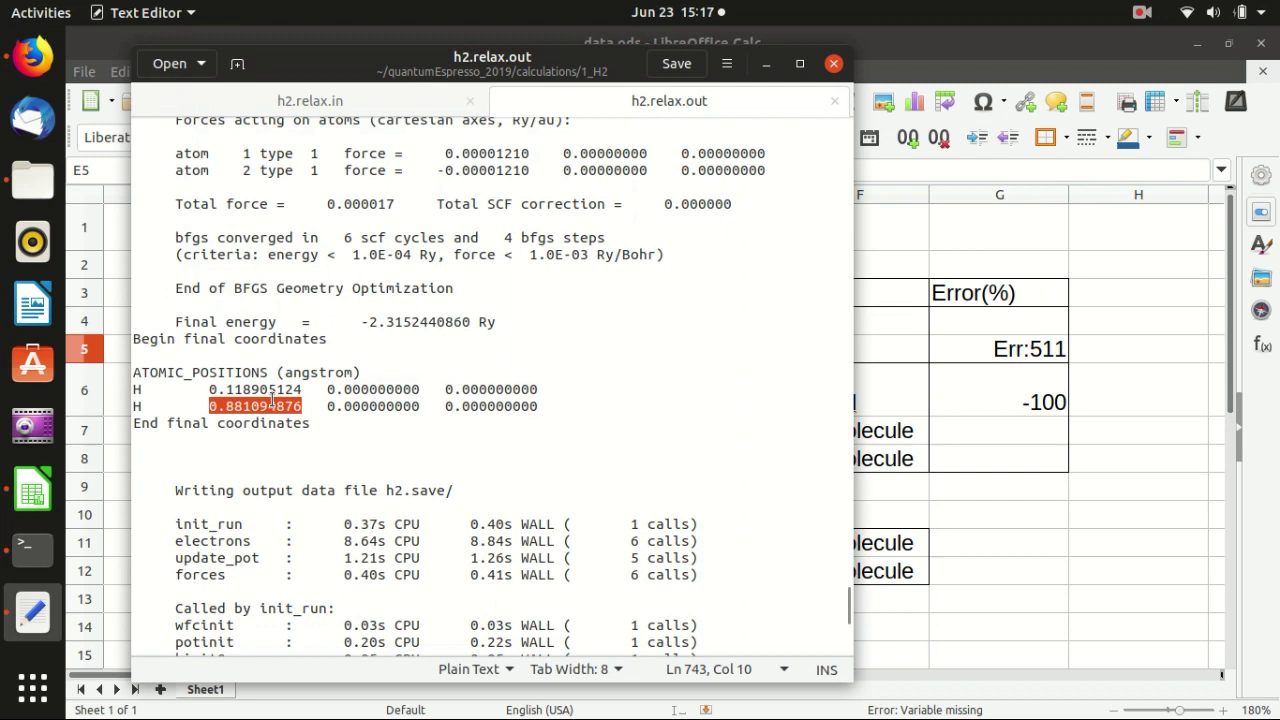
left_click_drag(302, 389, 207, 393)
key("ctrl+c")
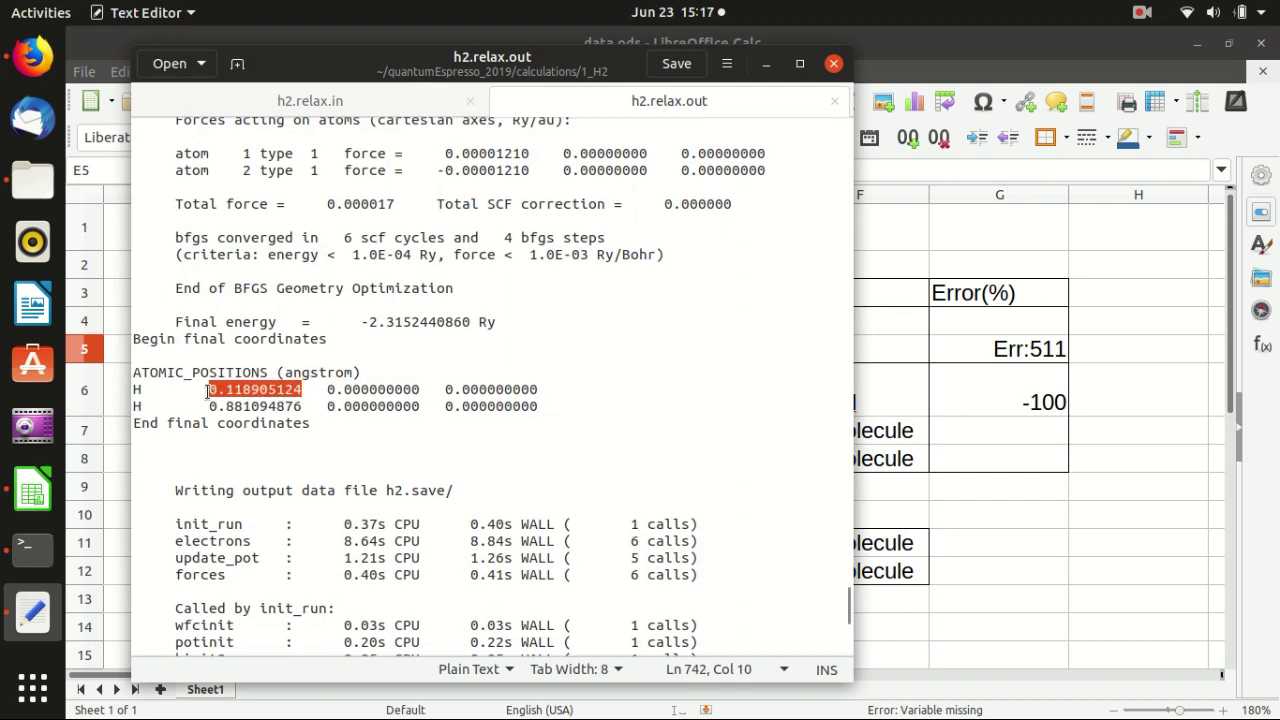
left_click(999, 300)
left_click(707, 320)
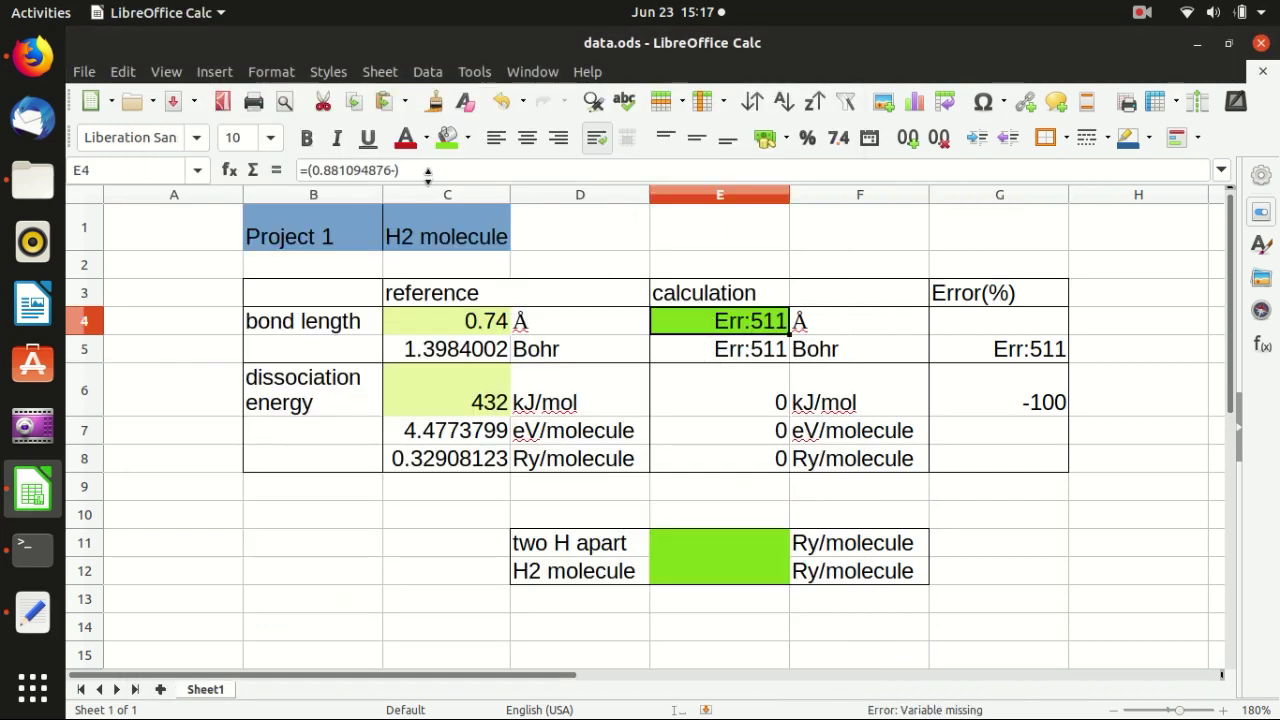
left_click(400, 170)
key("ctrl+v")
key("Return")
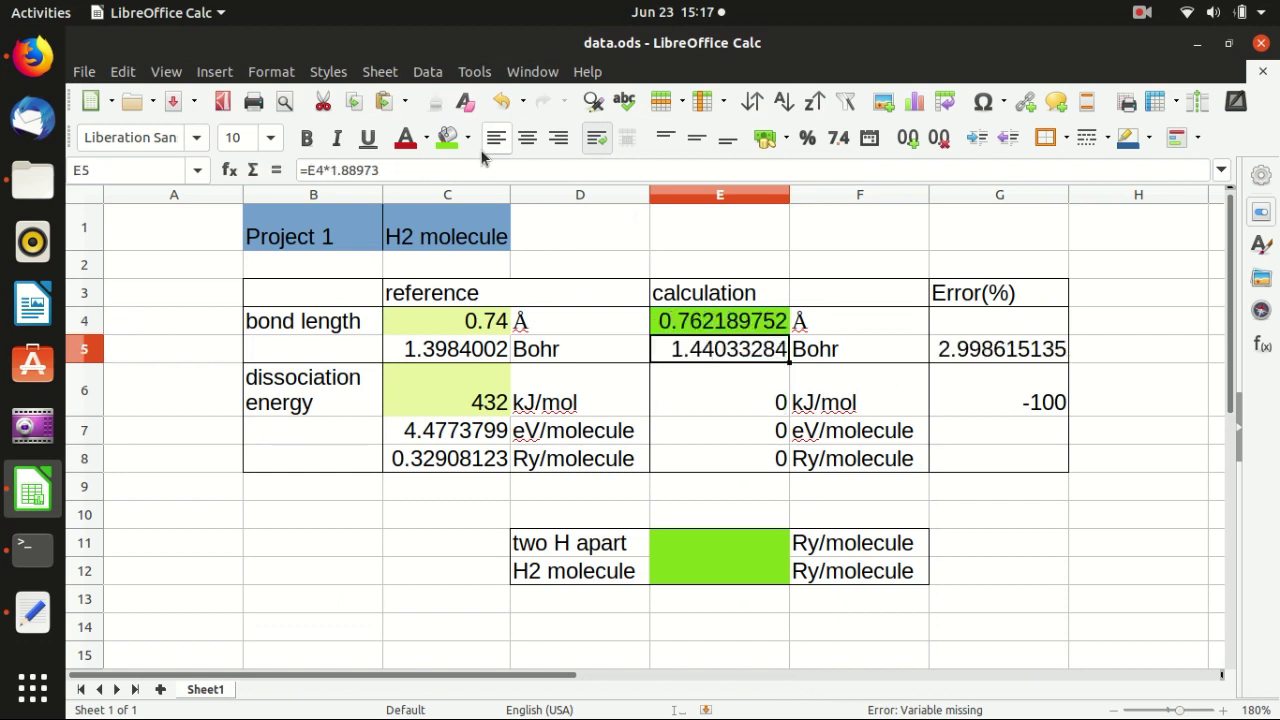
left_click(716, 321)
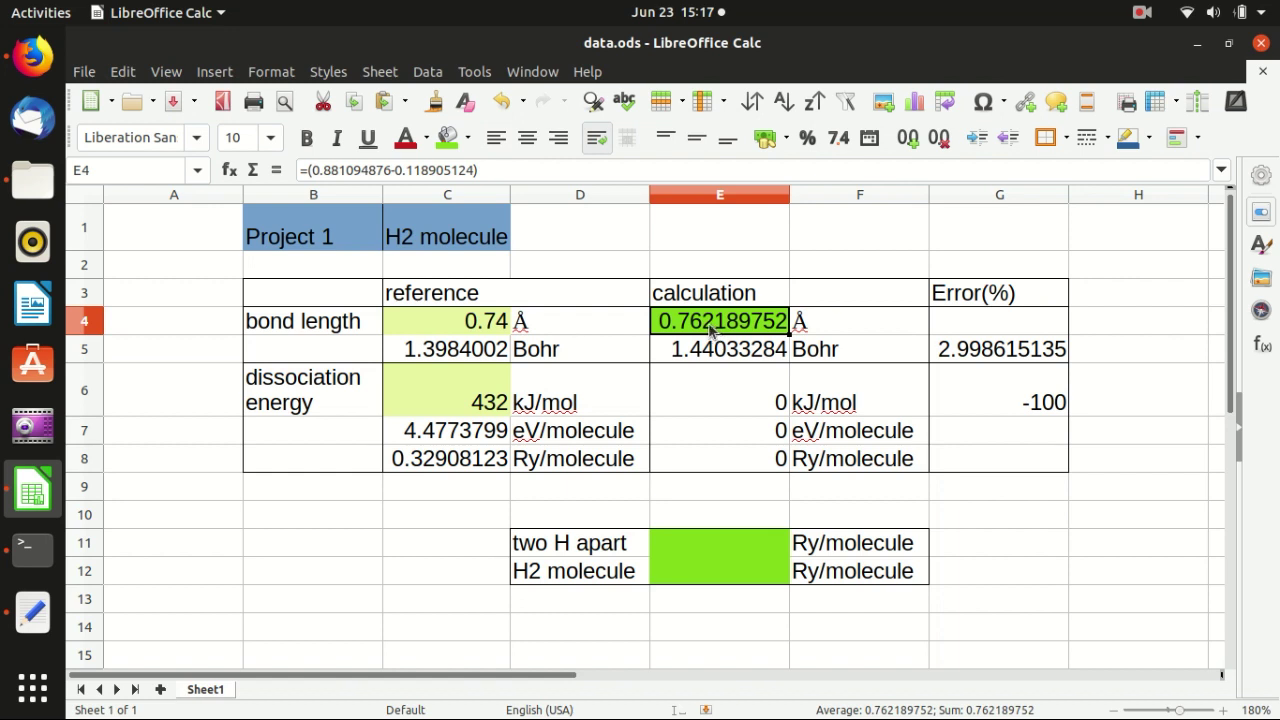
left_click(484, 328)
left_click(724, 328)
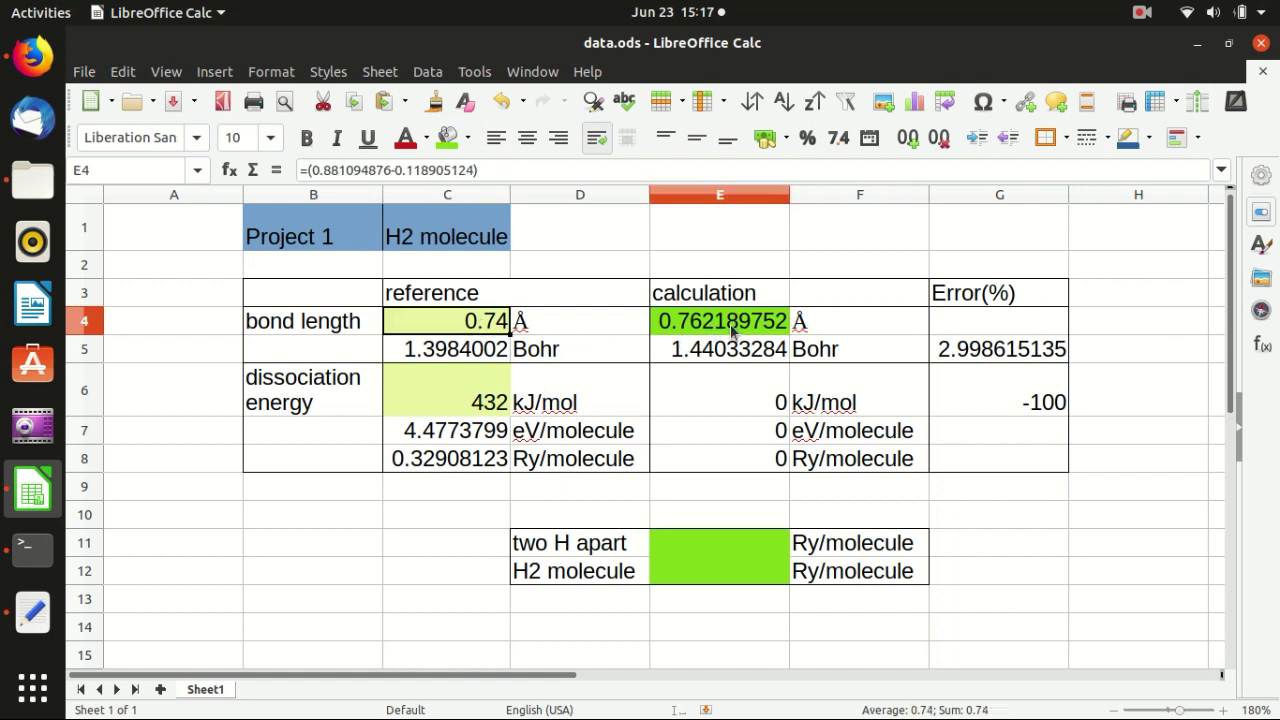
left_click(966, 357)
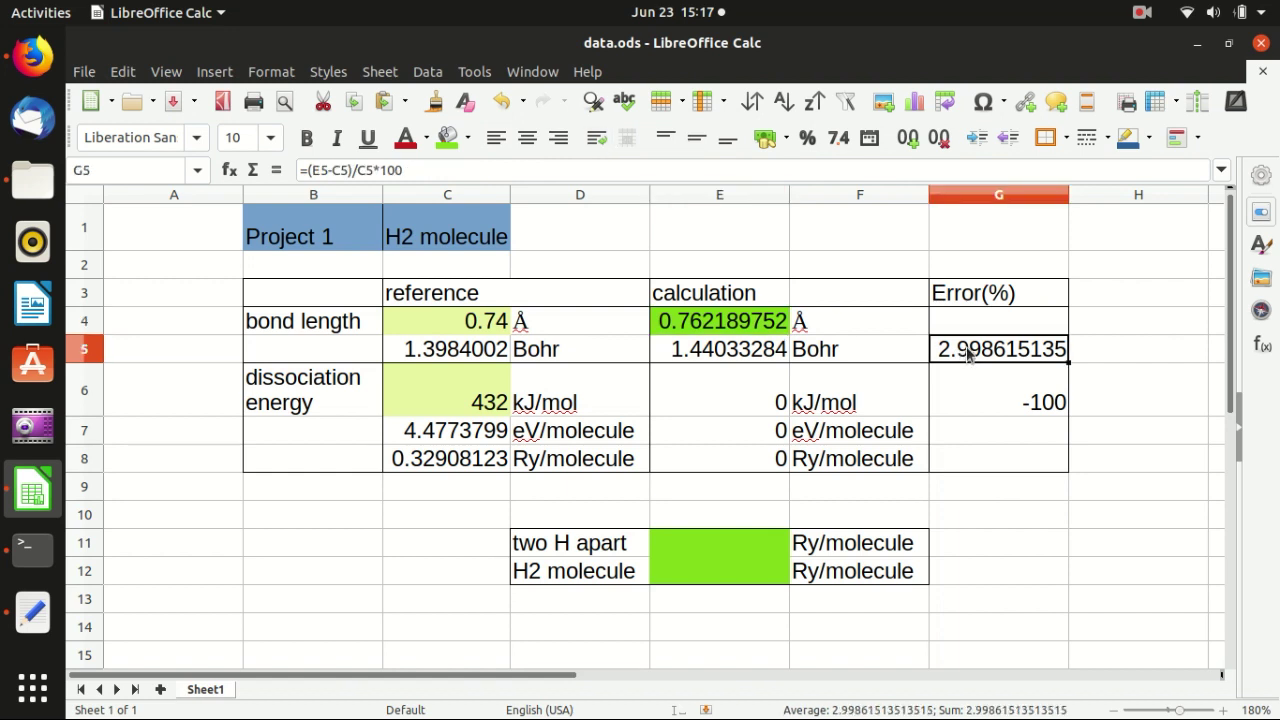
- Close the h2.relax.out results in gedit, leaving h2.relax.in showing
left_click(32, 612)
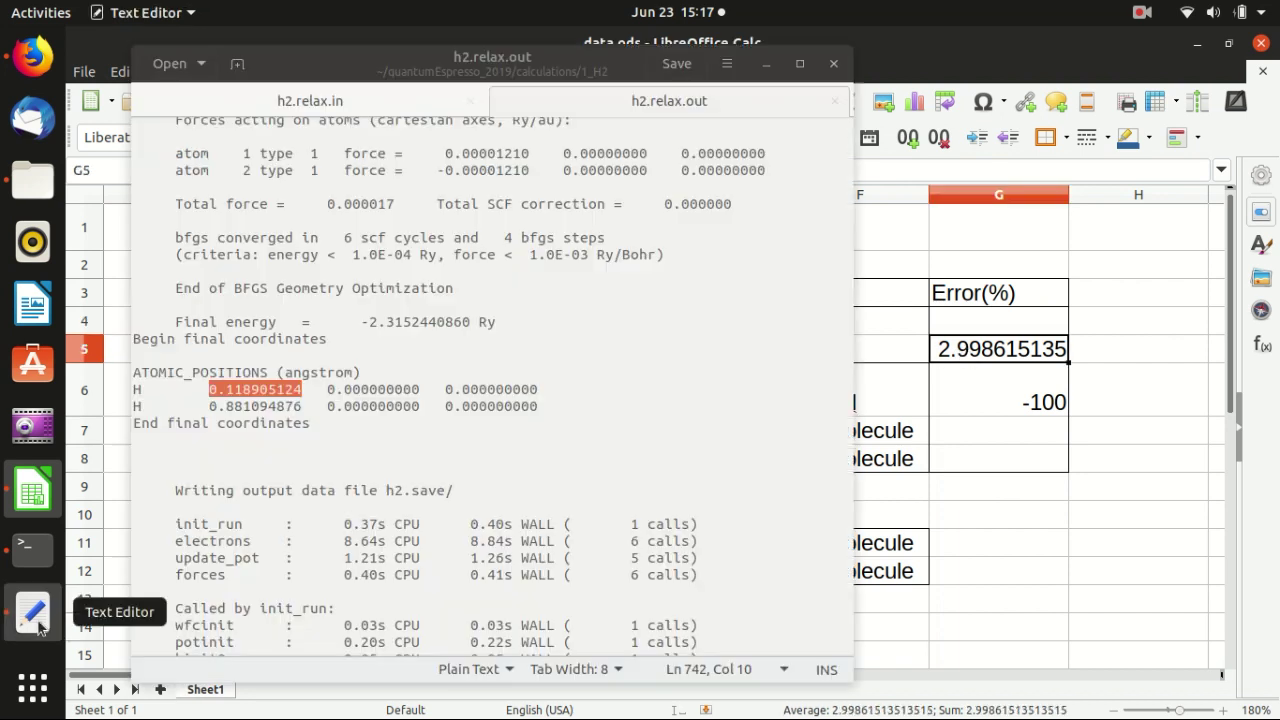
left_click(524, 383)
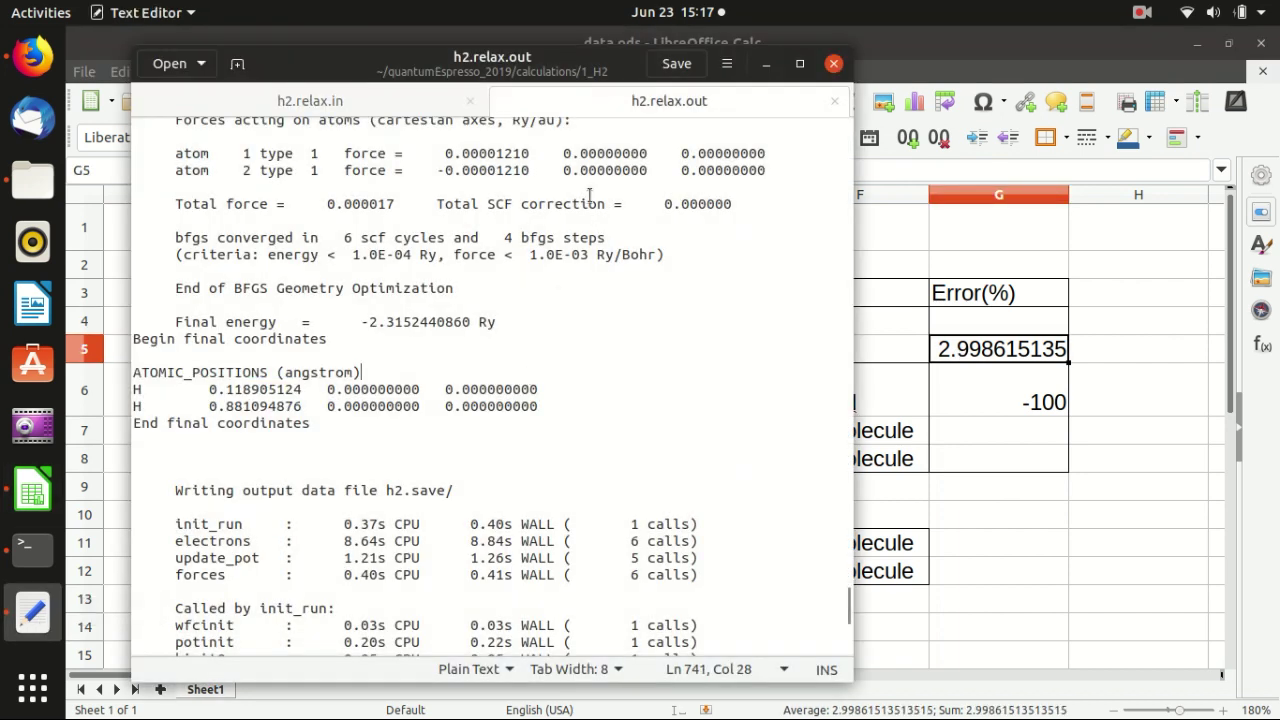
left_click(834, 101)
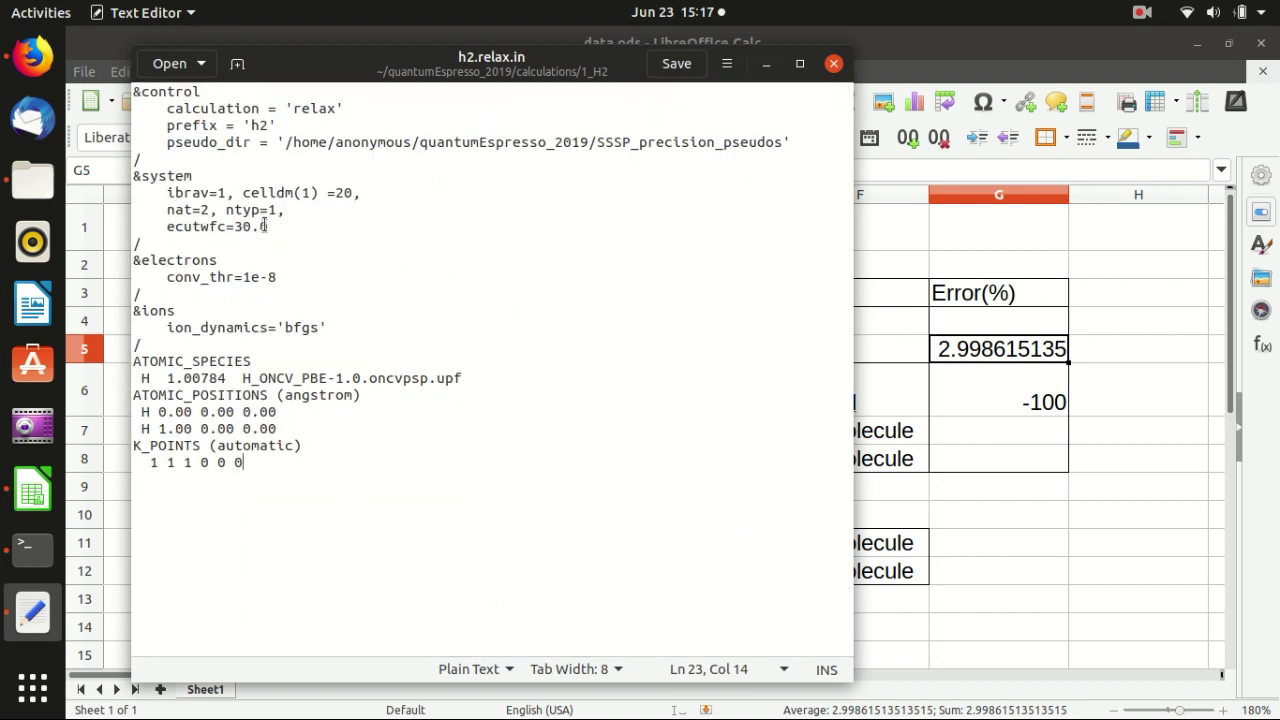
- Review h2.relax.in settings: ecutwfc 30.0, conv_thr 1e-8, celldm 20, ion_dynamics bfgs
left_click_drag(264, 226, 234, 228)
left_click(280, 277)
left_click_drag(280, 277, 243, 277)
left_click(327, 192)
left_click(357, 192)
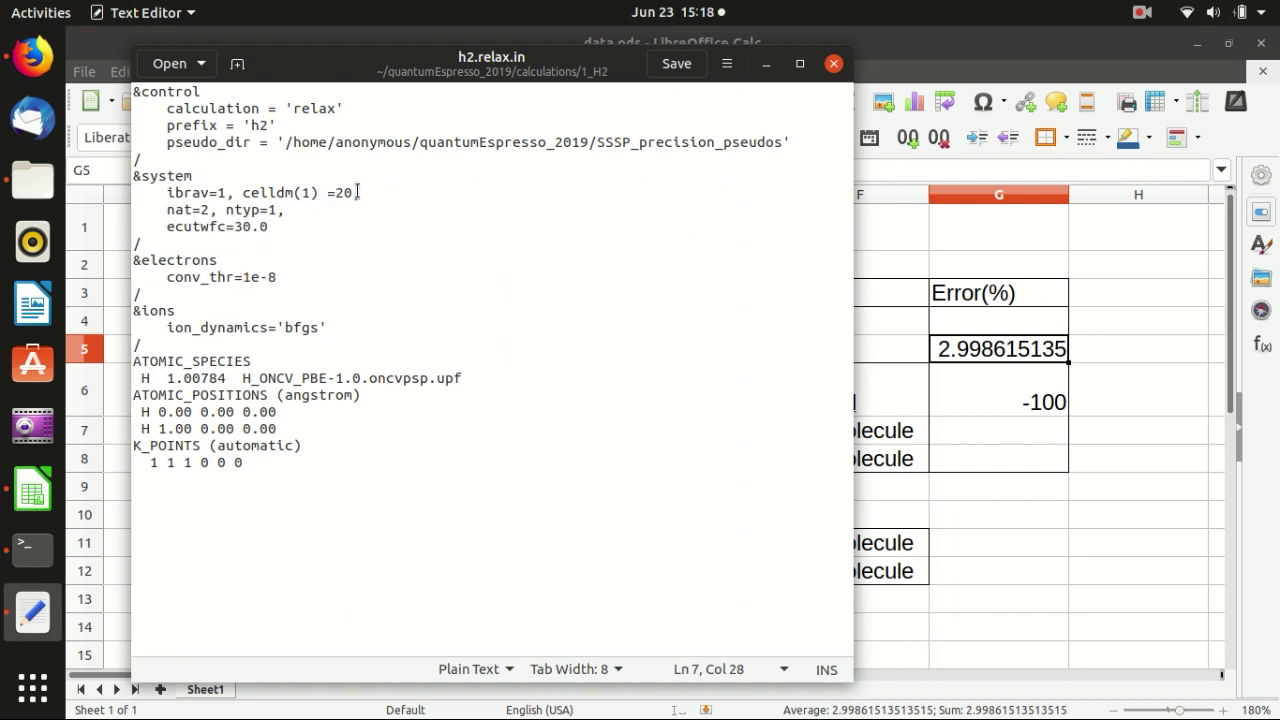
left_click_drag(357, 192, 334, 192)
left_click(335, 192)
left_click(351, 326)
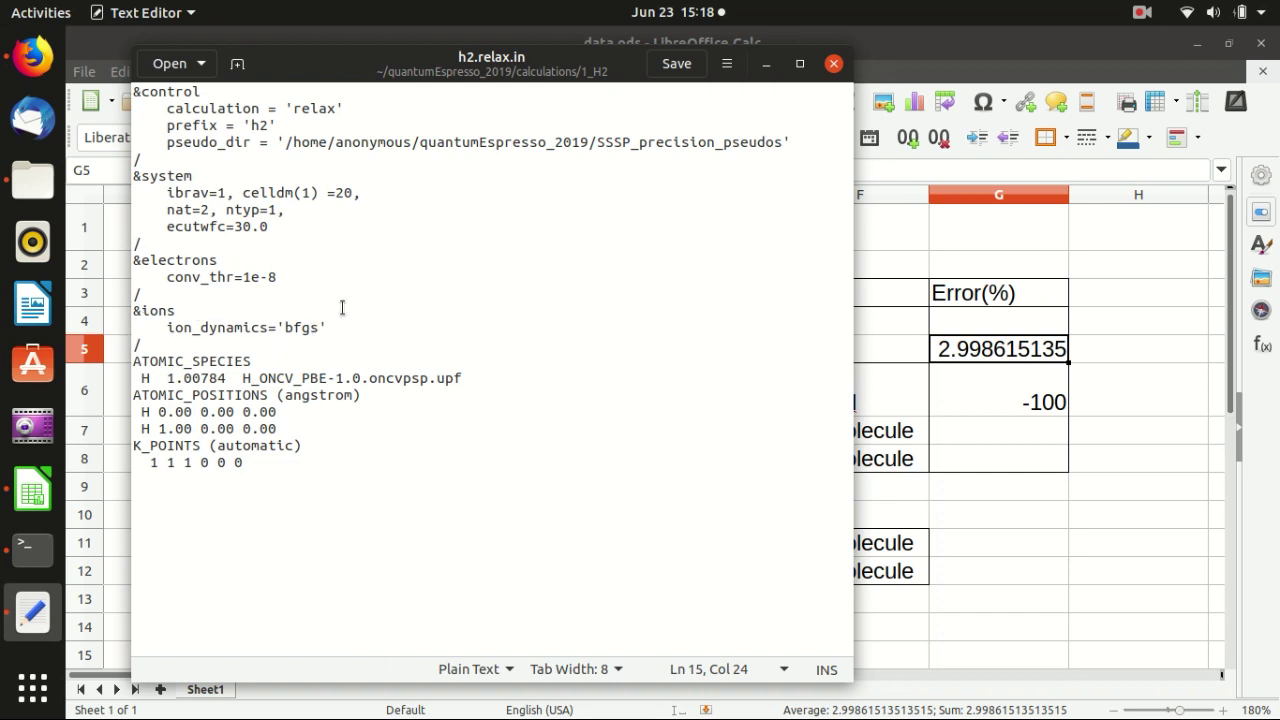
left_click_drag(626, 68, 648, 86)
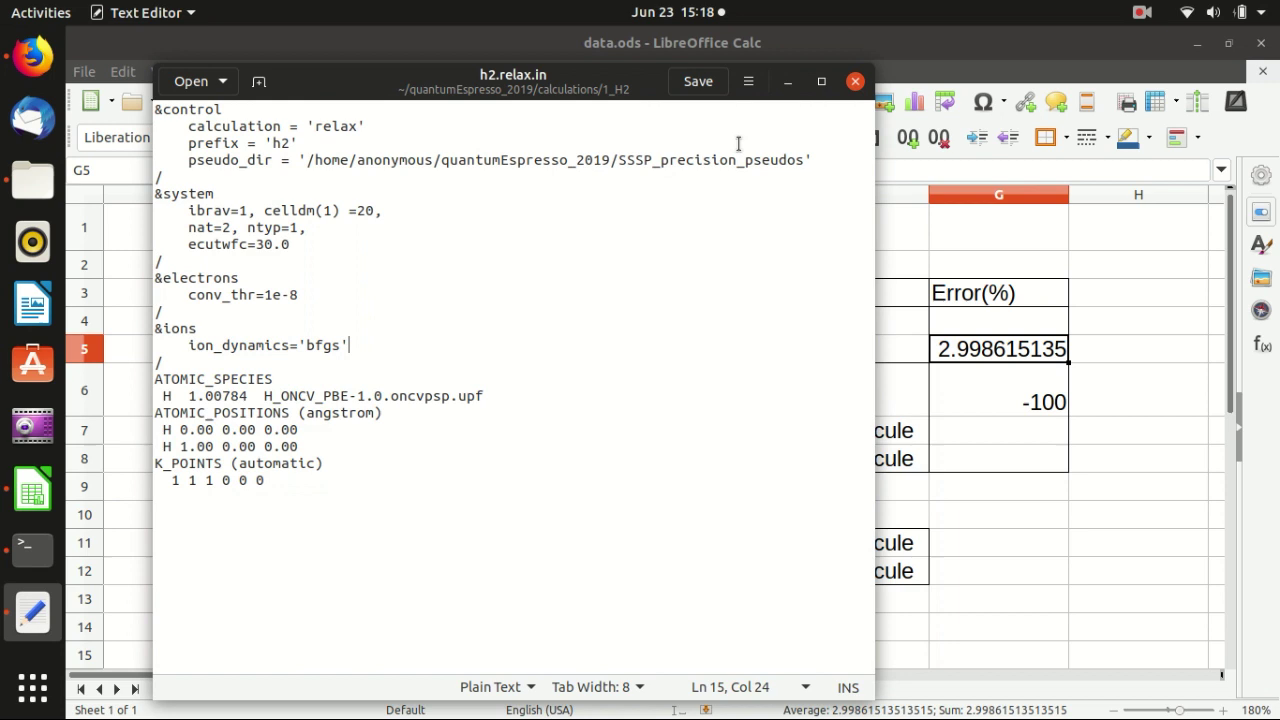
- Reopen h2.relax.out and select the final energy value -2.3152440860 Ry
left_click(37, 179)
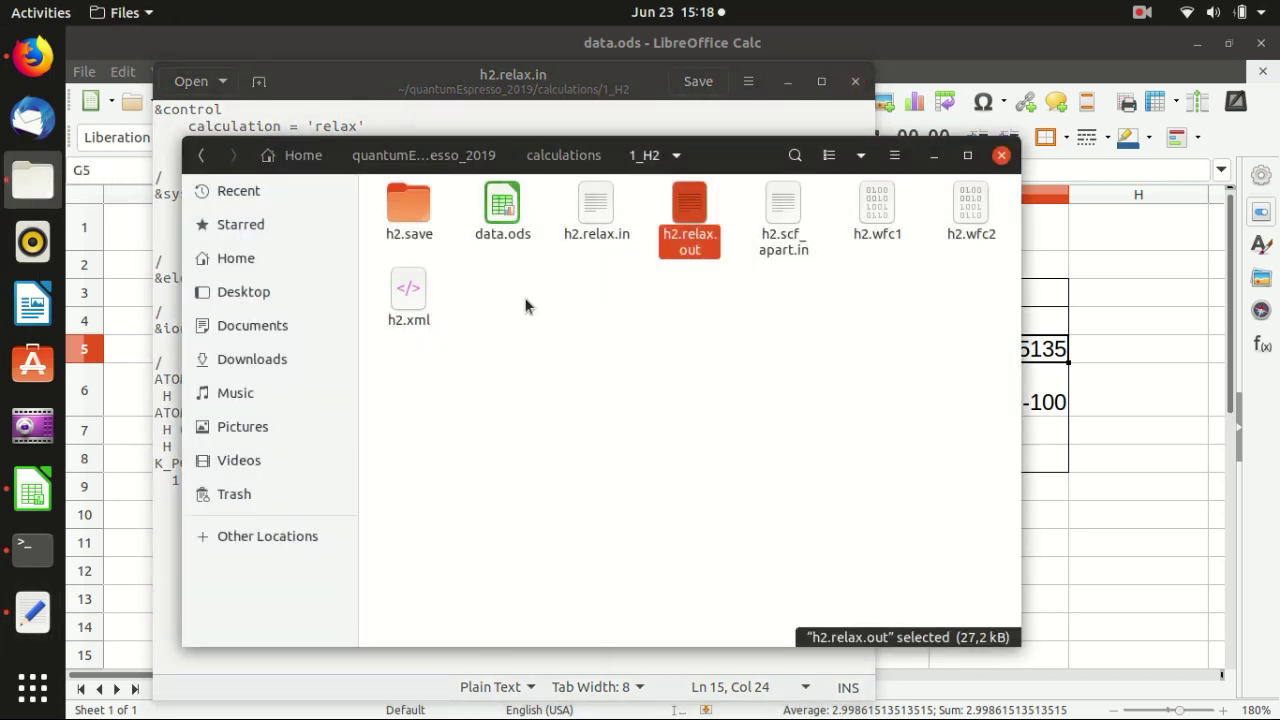
double_click(688, 210)
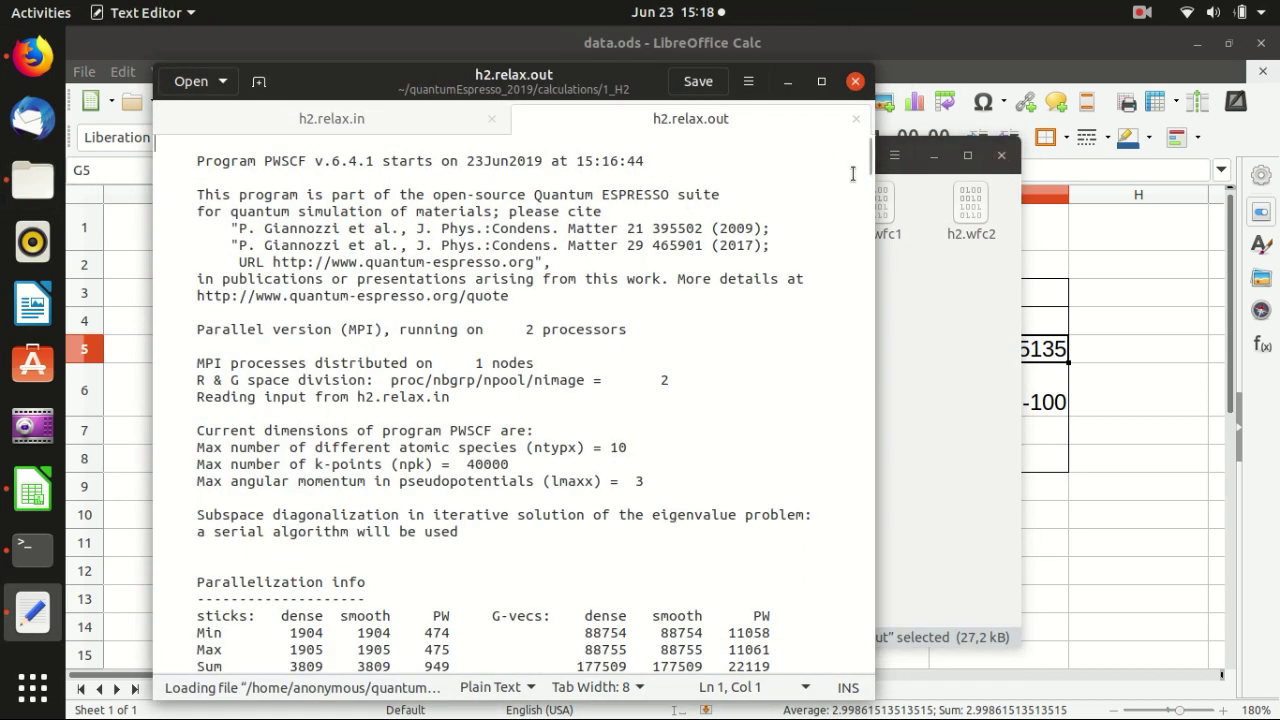
left_click_drag(870, 160, 823, 626)
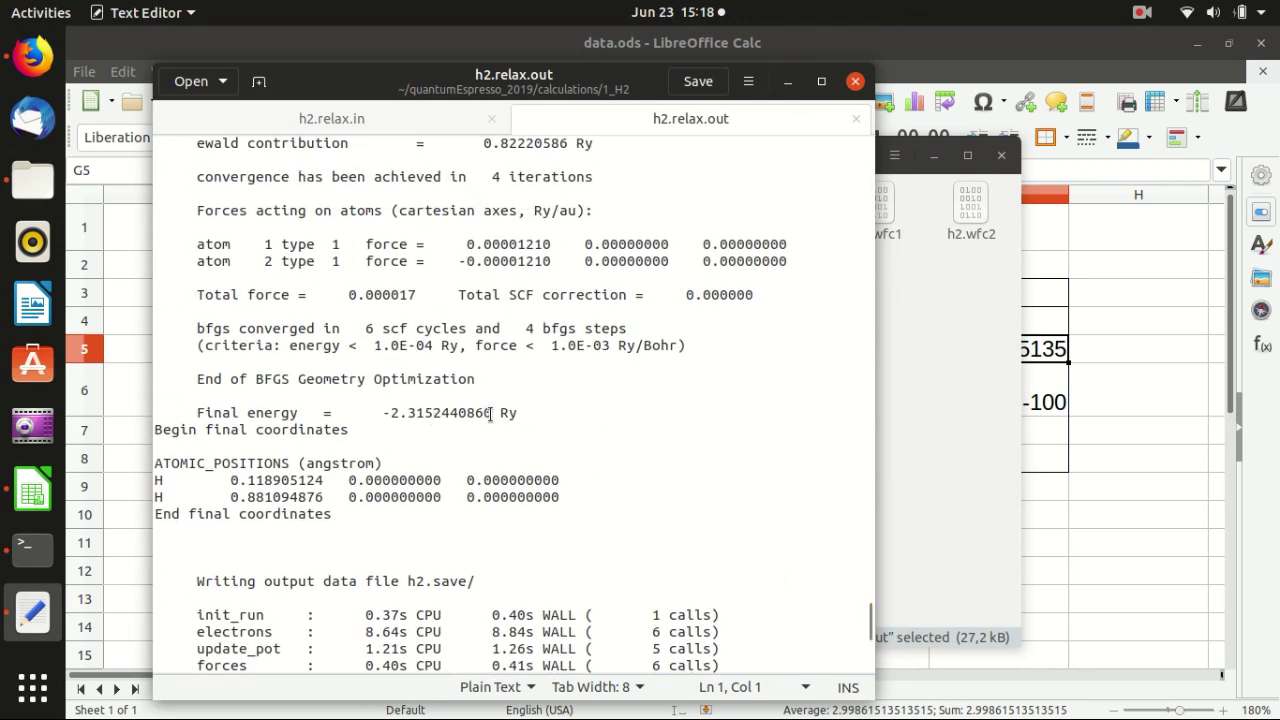
left_click_drag(491, 413, 391, 413)
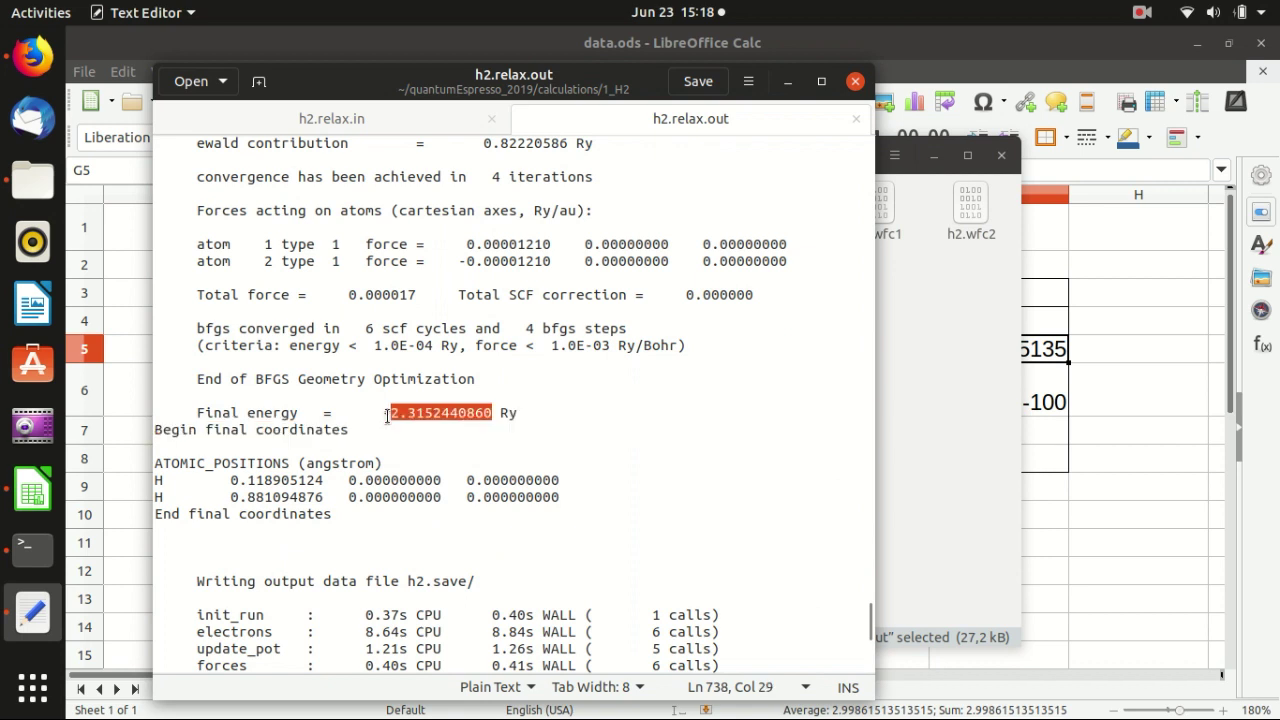
left_click(468, 413)
left_click_drag(491, 413, 383, 413)
key("ctrl+c")
- Paste -2.31524409 Ry into E12 and confirm the D11:D12 labels for H apart and H2
left_click(1022, 456)
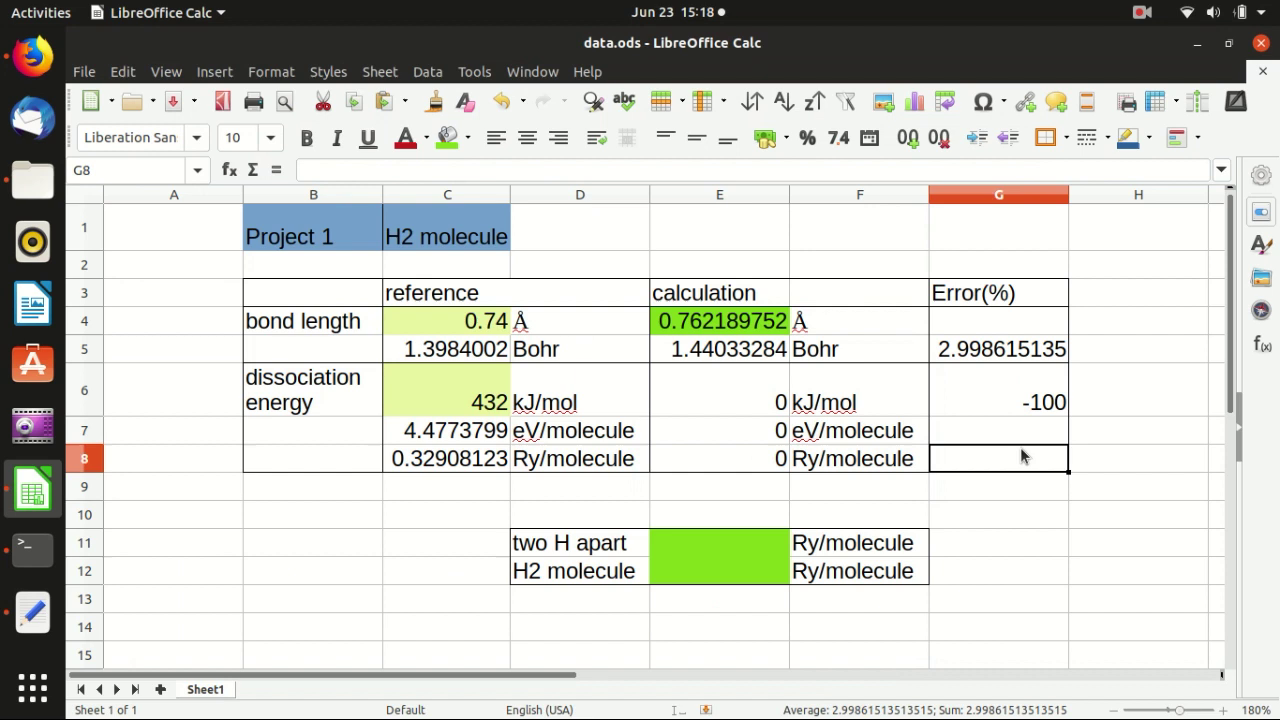
left_click(689, 572)
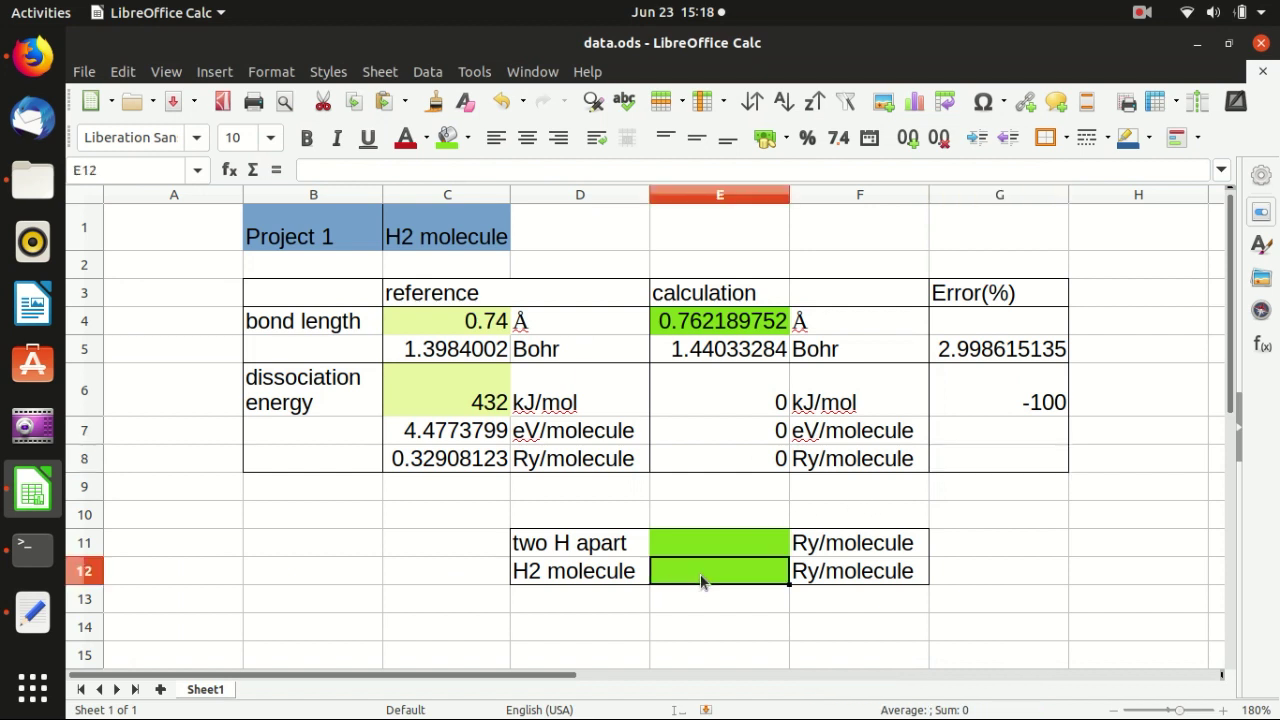
key("ctrl+v")
left_click(521, 578)
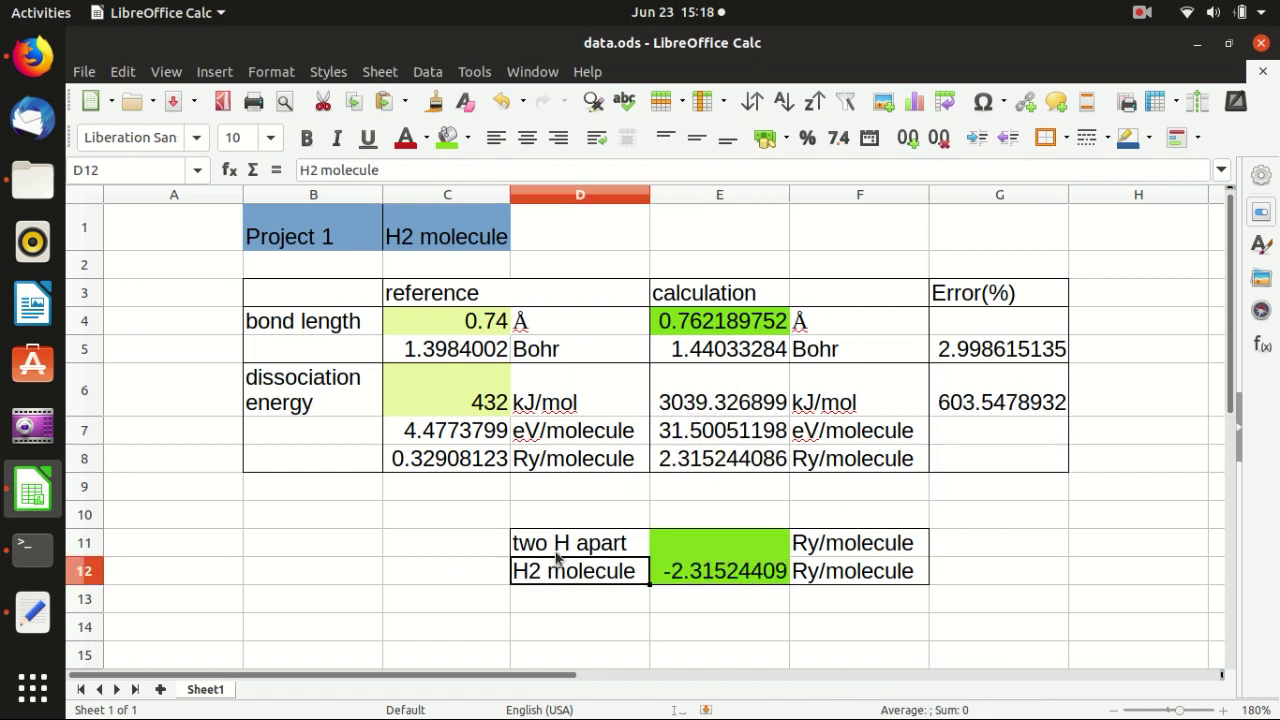
left_click(558, 551)
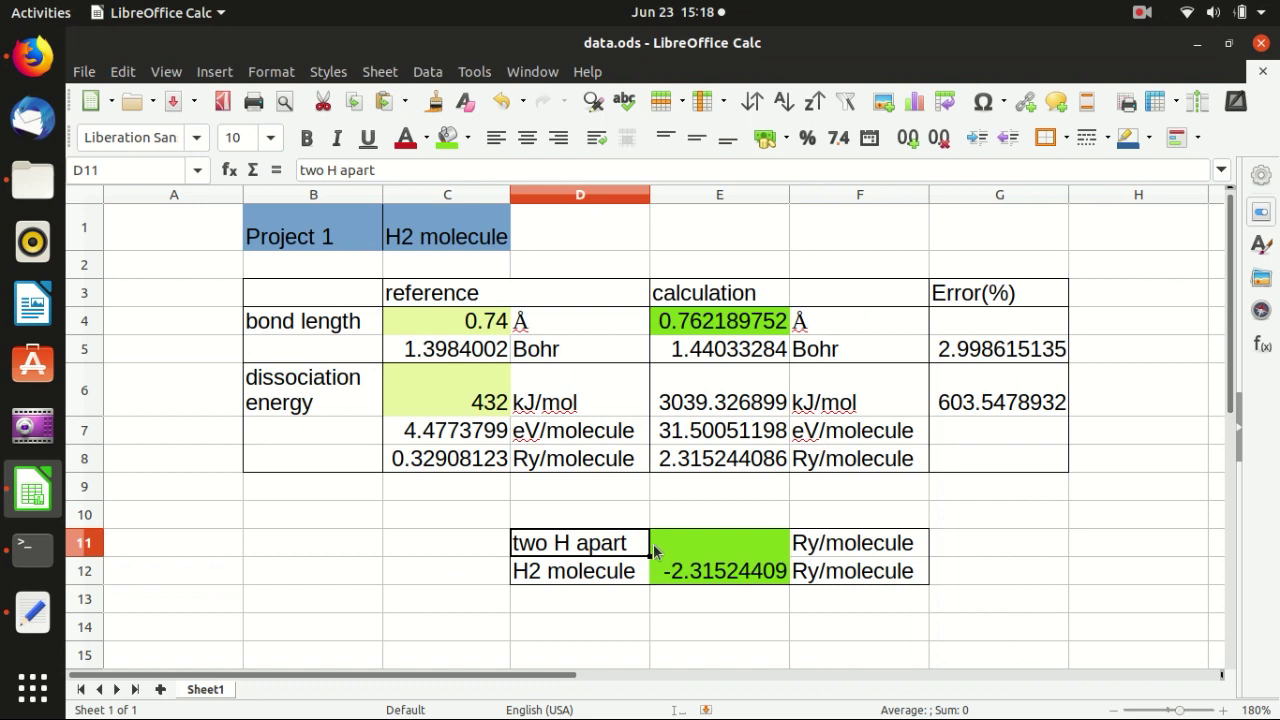
- Open h2.scf_apart.in in gedit and check its 'scf' calculation type
left_click(33, 181)
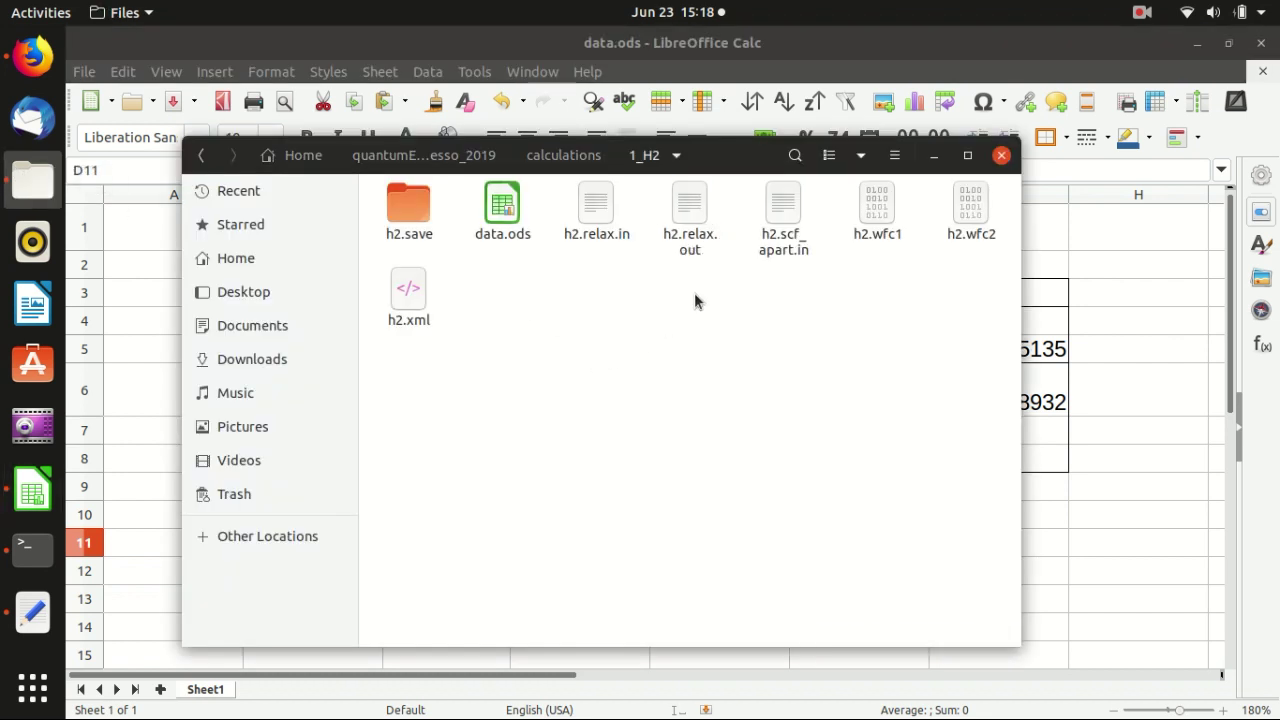
left_click(780, 205)
double_click(776, 200)
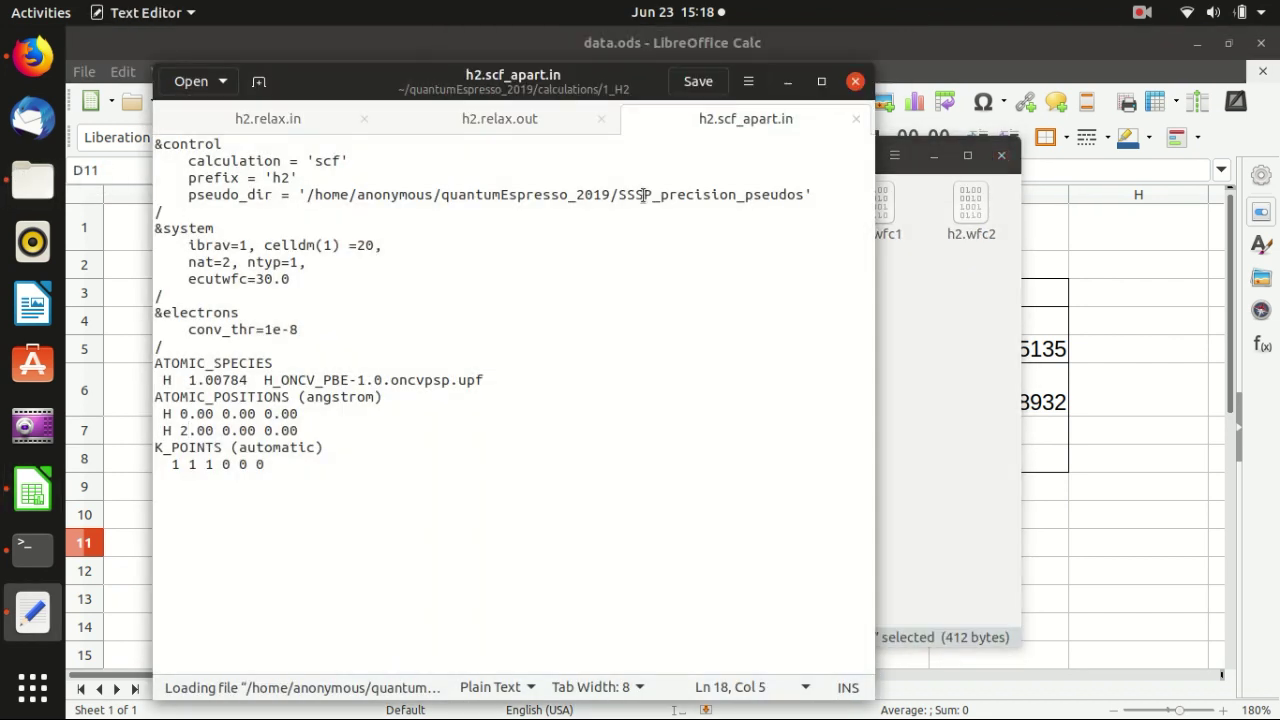
left_click(409, 215)
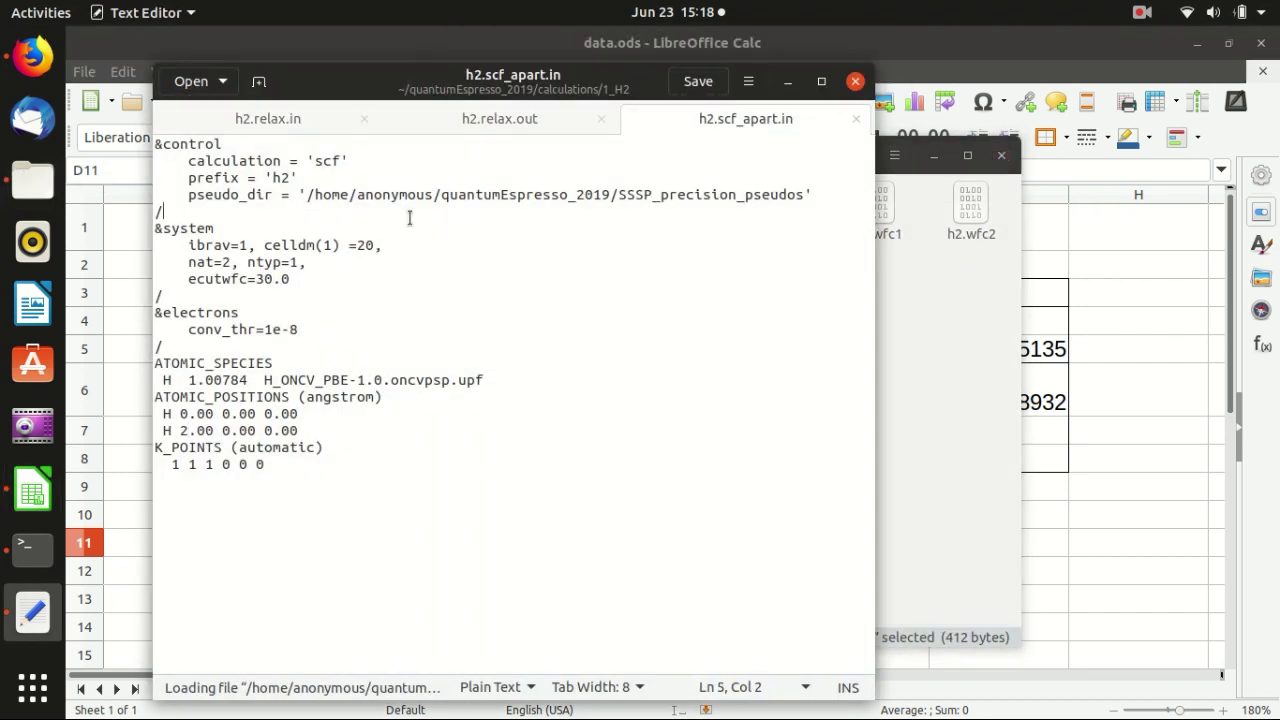
double_click(327, 161)
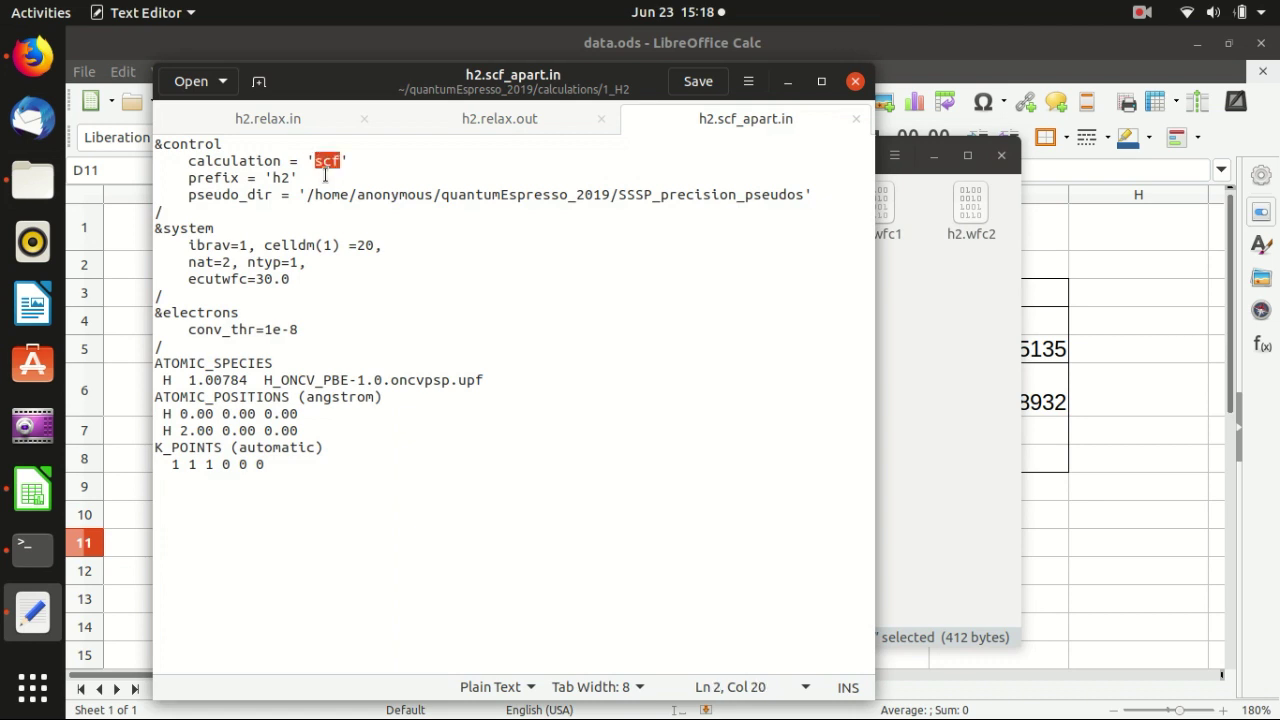
left_click(322, 174)
- Set the second hydrogen's x coordinate to 2.00 Å
left_click(184, 425)
key("BackSpace")
type("2")
key("Right")
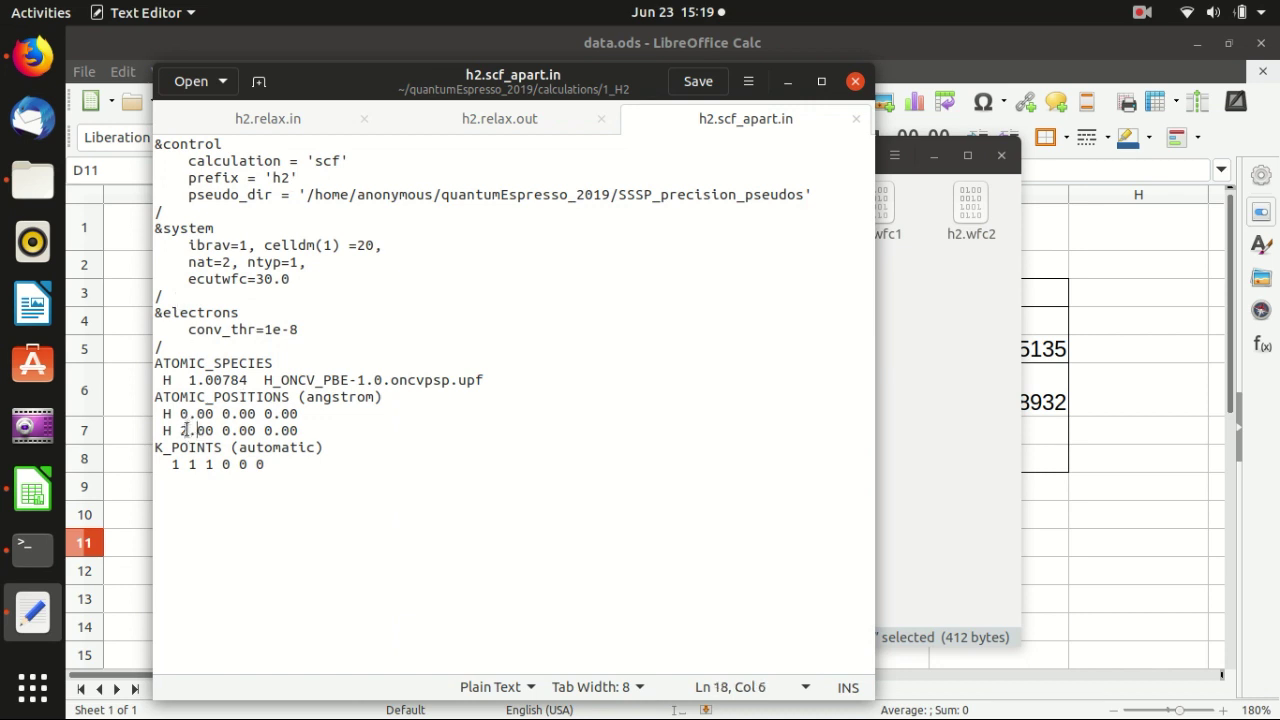
key("Left")
- Recall the previous pw.x command and change its input to h2.scf_apart.in
left_click(32, 545)
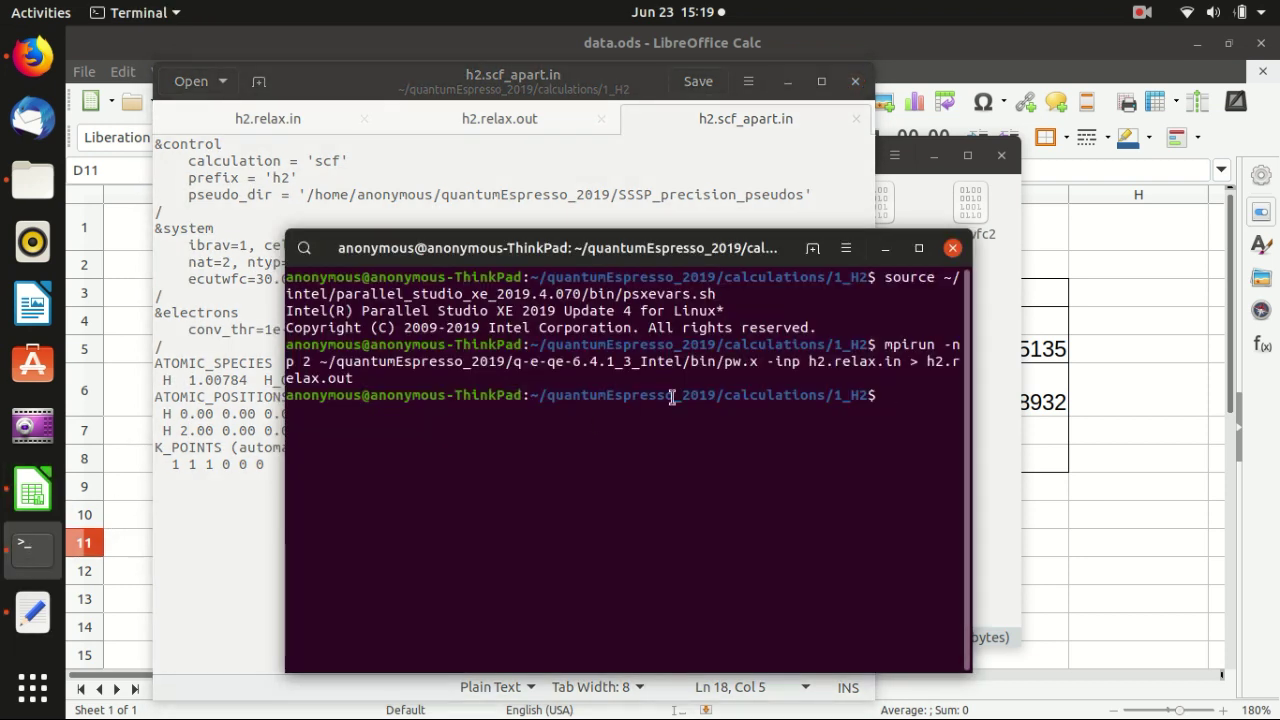
type("mpirun")
key("BackSpace")
key("BackSpace")
key("BackSpace")
key("BackSpace")
key("BackSpace")
key("BackSpace")
key("Up")
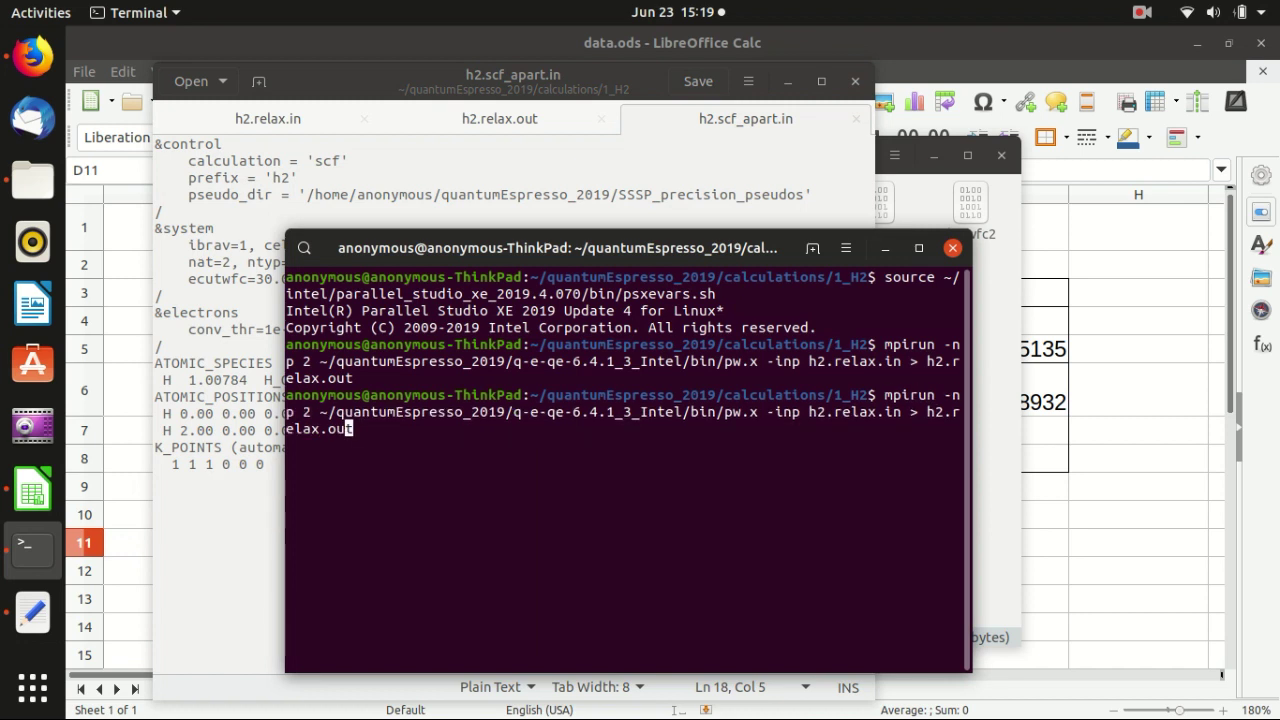
key("Left")
key("Left")
key("Left")
key("Left")
key("Left")
key("Left")
key("Left")
key("Left")
key("Left")
key("Left")
key("Left")
key("Left")
key("Left")
key("Left")
key("Left")
key("Left")
key("Left")
key("Left")
key("Left")
key("Left")
key("Right")
key("Right")
key("Right")
key("Right")
key("Right")
key("BackSpace")
key("BackSpace")
key("BackSpace")
key("BackSpace")
key("BackSpace")
key("BackSpace")
key("BackSpace")
key("BackSpace")
type("scf_apart.in")
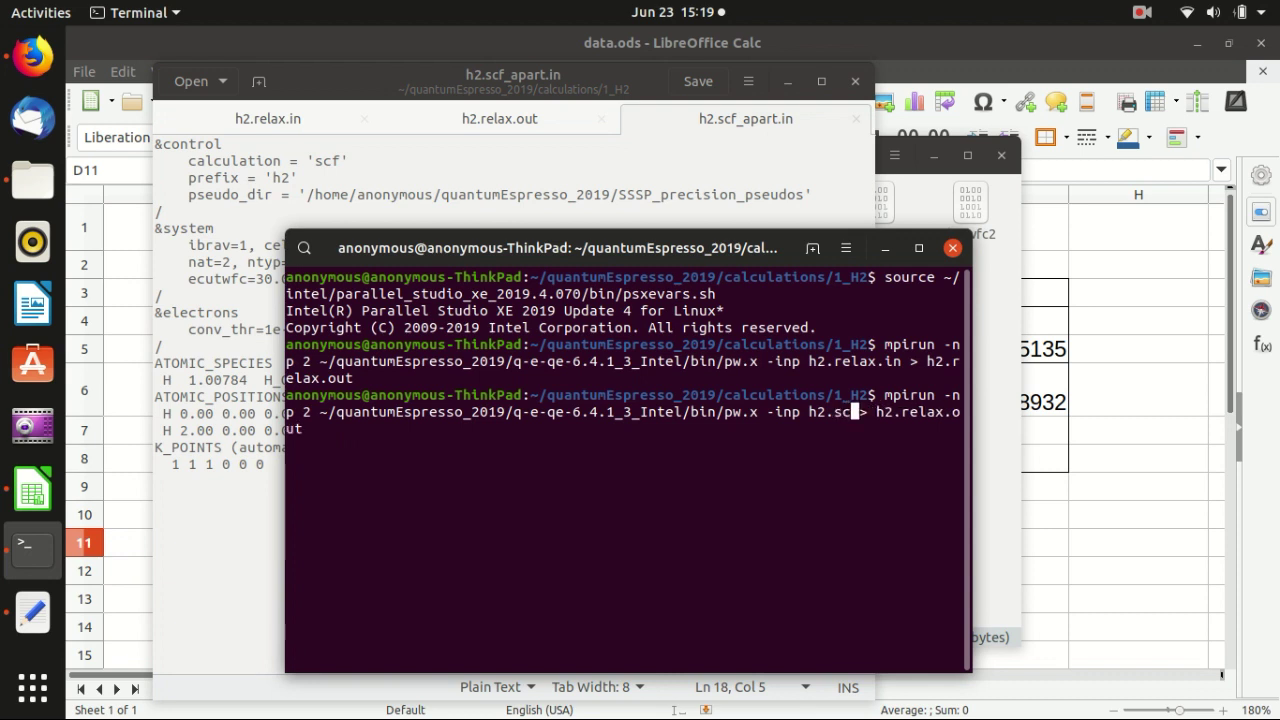
- Change the output to h2.scf_apart.out and run the calculation
key("Right")
key("Right")
key("Right")
key("Right")
key("Right")
key("Right")
key("End")
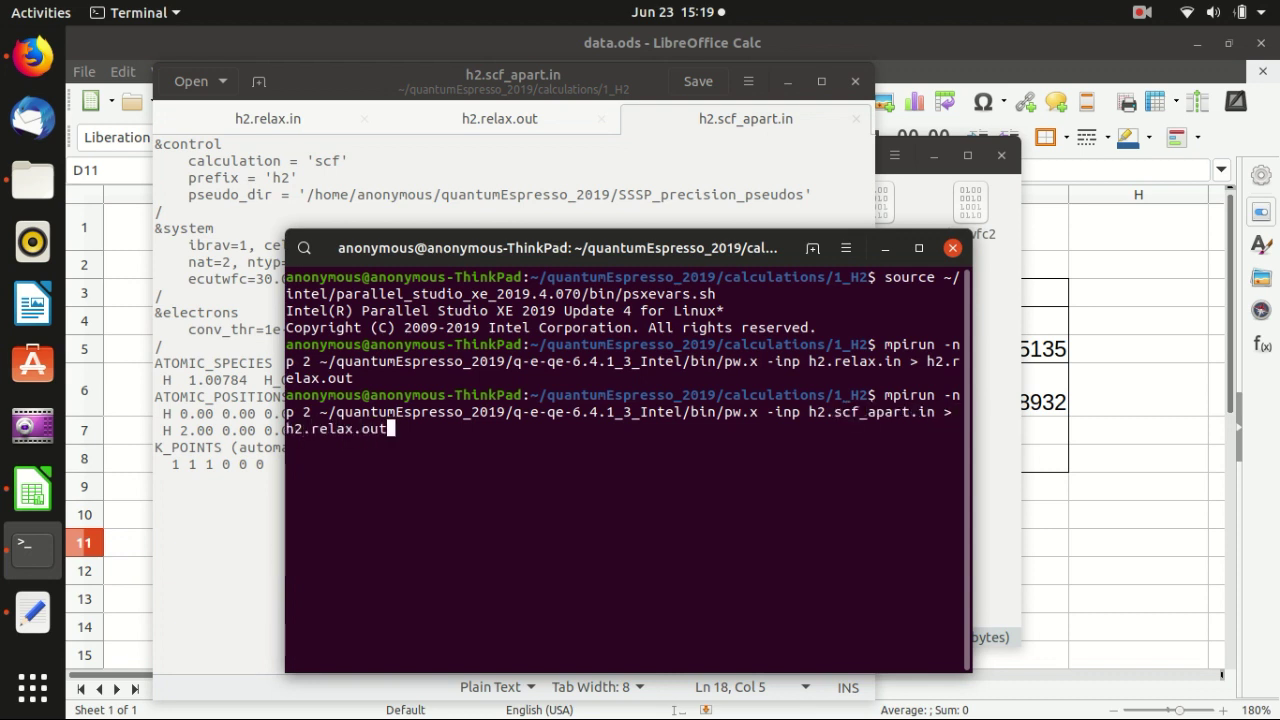
key("BackSpace")
key("BackSpace")
key("BackSpace")
key("BackSpace")
key("BackSpace")
key("BackSpace")
key("BackSpace")
key("BackSpace")
key("BackSpace")
type("sc")
key("Tab")
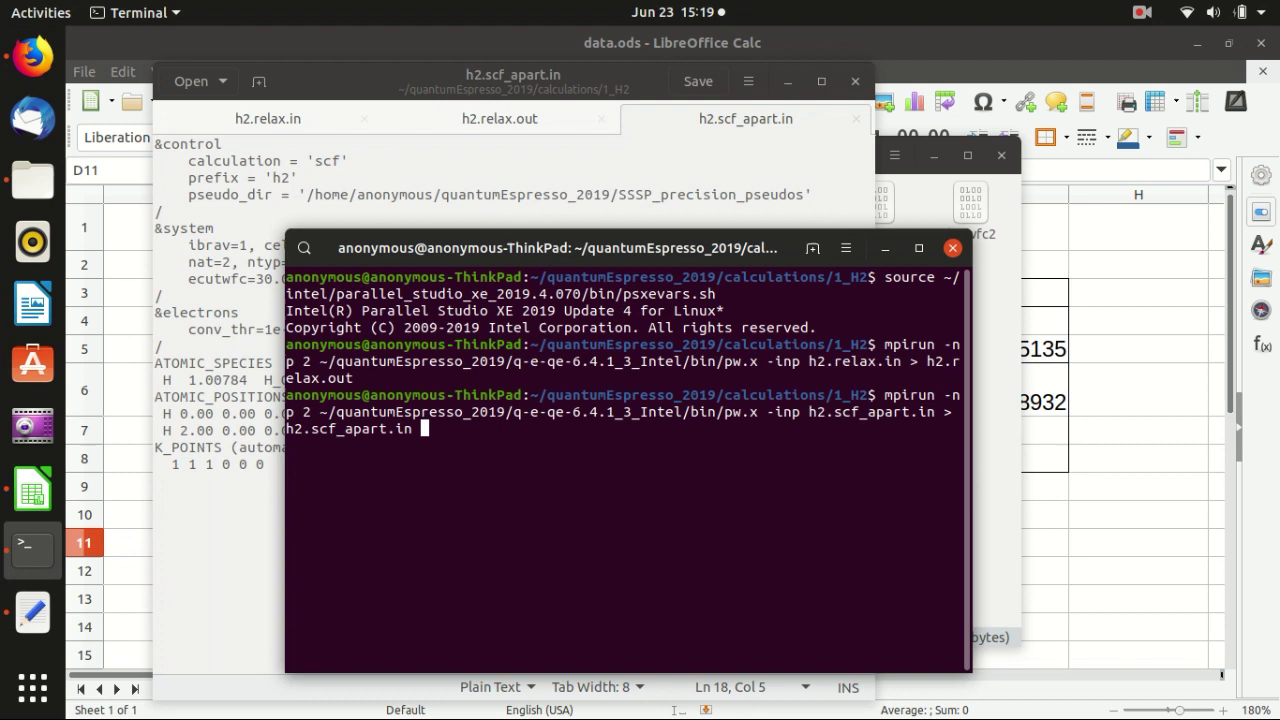
key("BackSpace")
key("BackSpace")
key("BackSpace")
type("out")
key("Return")
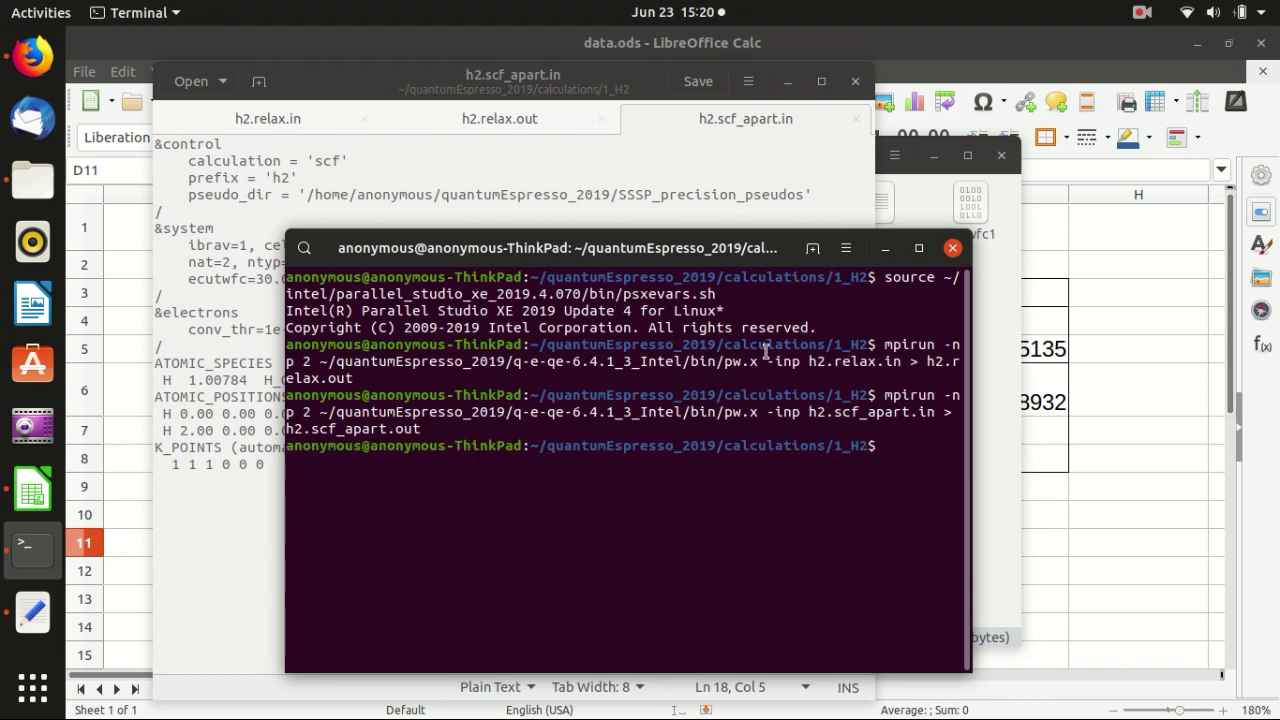
- Open h2.scf_apart.out from the 1_H2 folder in Text Editor and scroll down its output
left_click(995, 400)
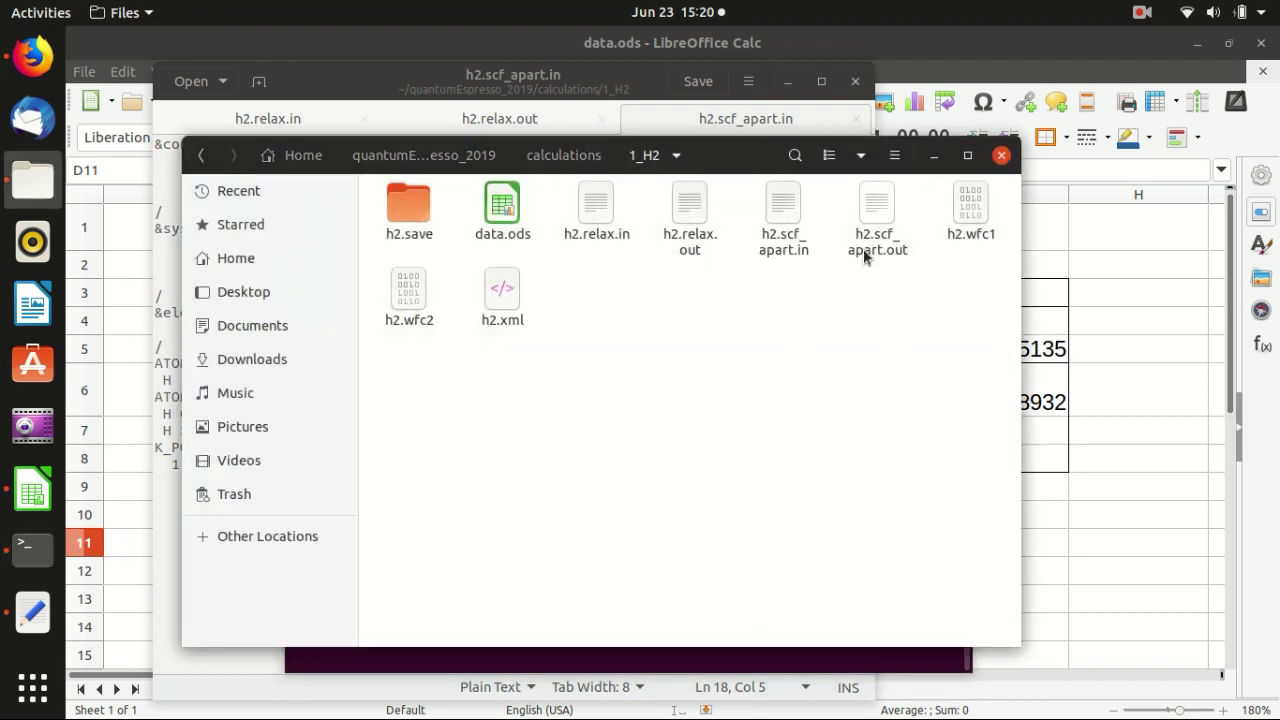
double_click(874, 203)
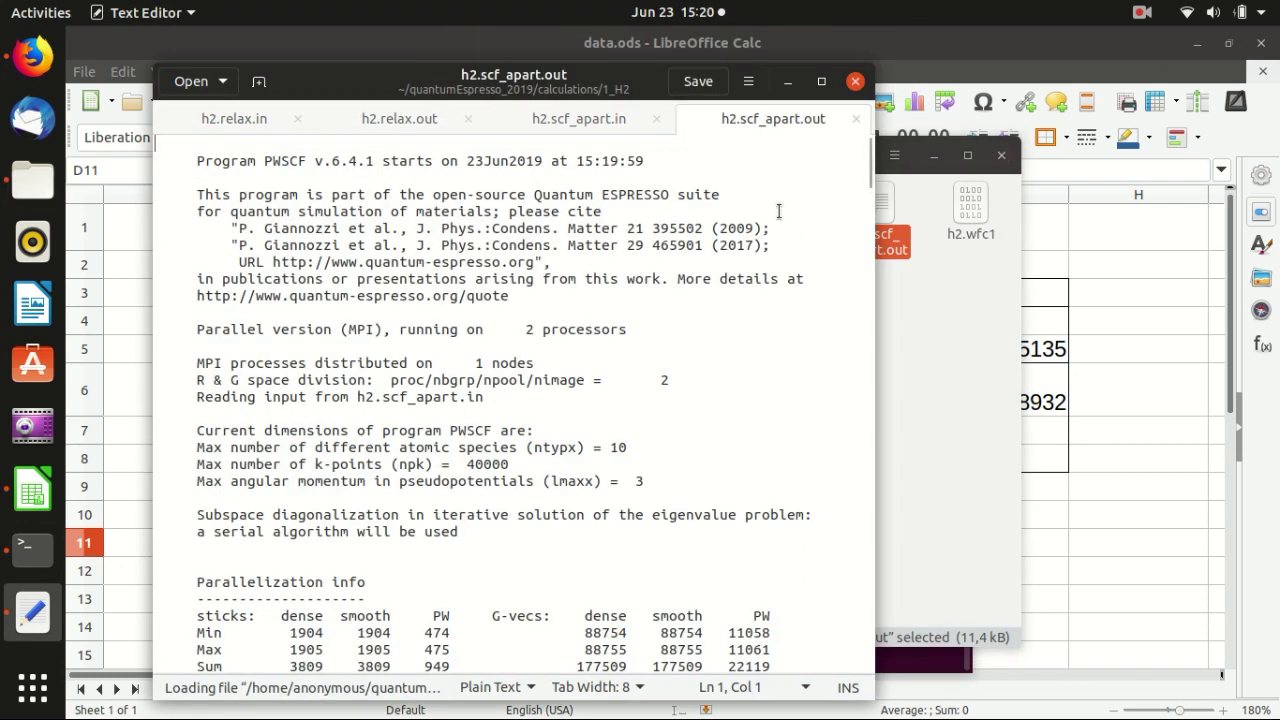
left_click_drag(870, 152, 872, 556)
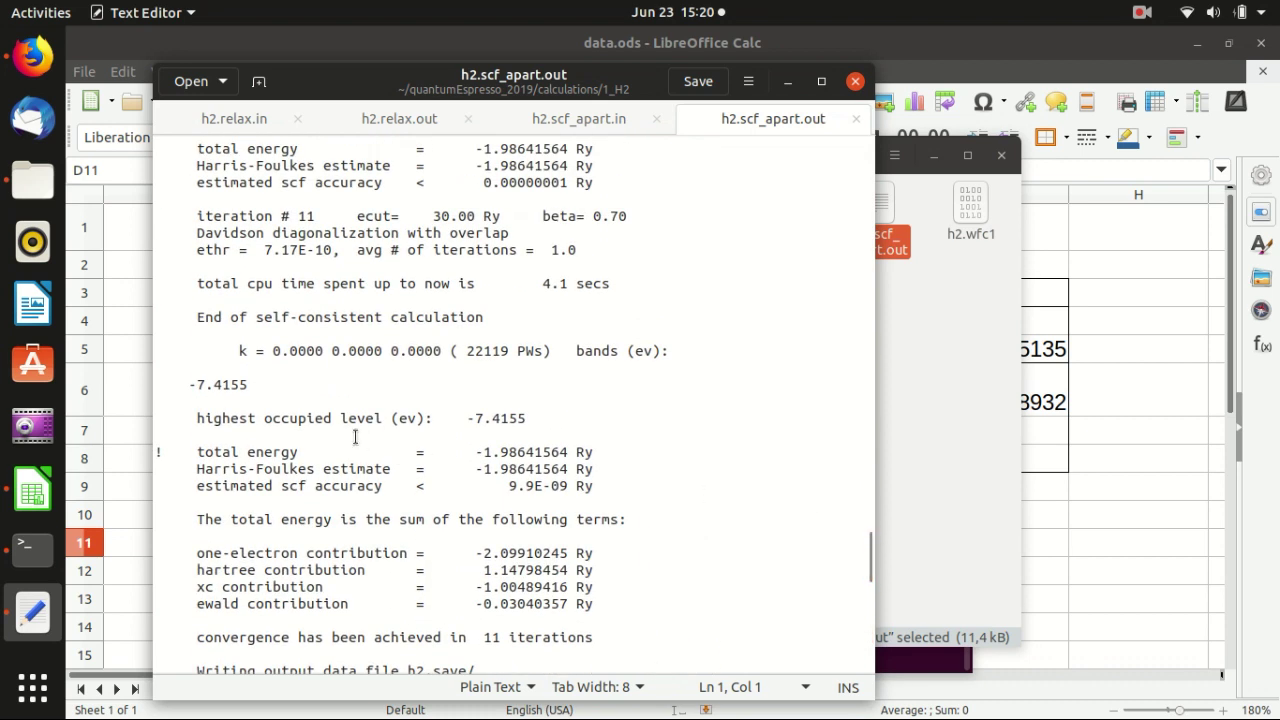
- Copy the final total energy -1.98641564 Ry and return to the spreadsheet
left_click(220, 452)
left_click_drag(569, 452, 475, 452)
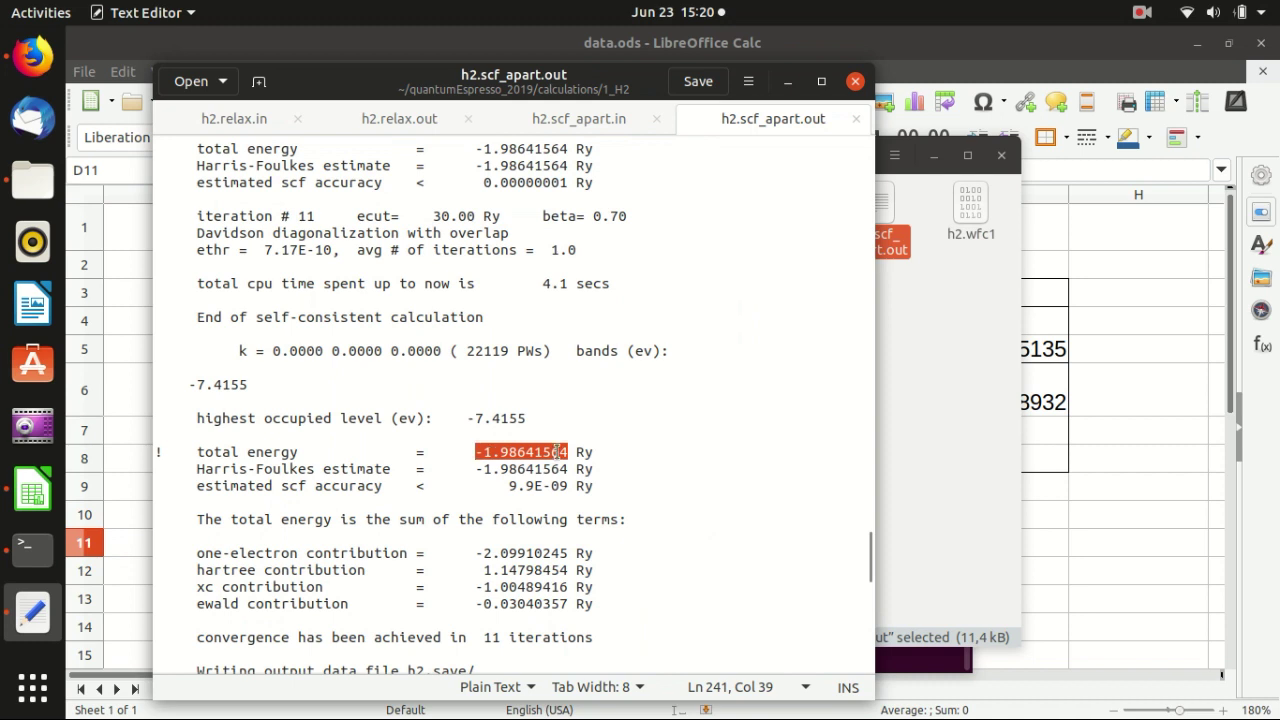
key("ctrl+c")
left_click(1109, 357)
left_click(725, 541)
key("ctrl+v")
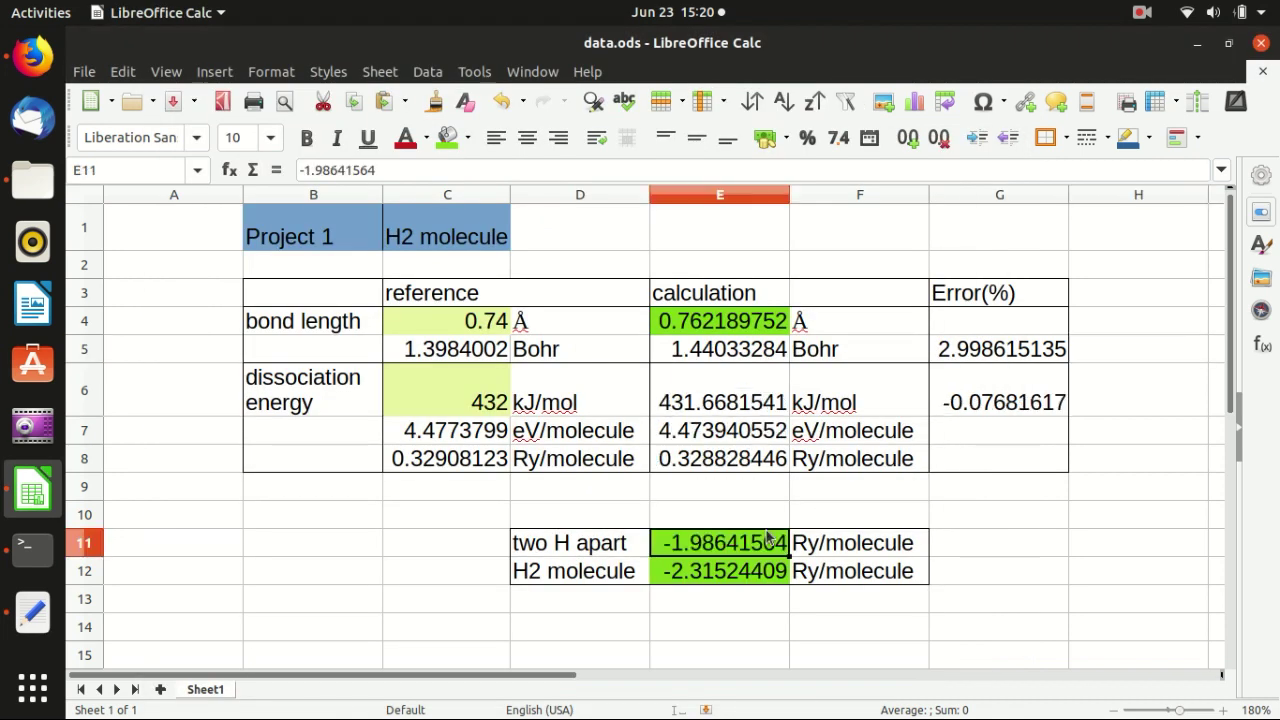
left_click(986, 514)
left_click(749, 514)
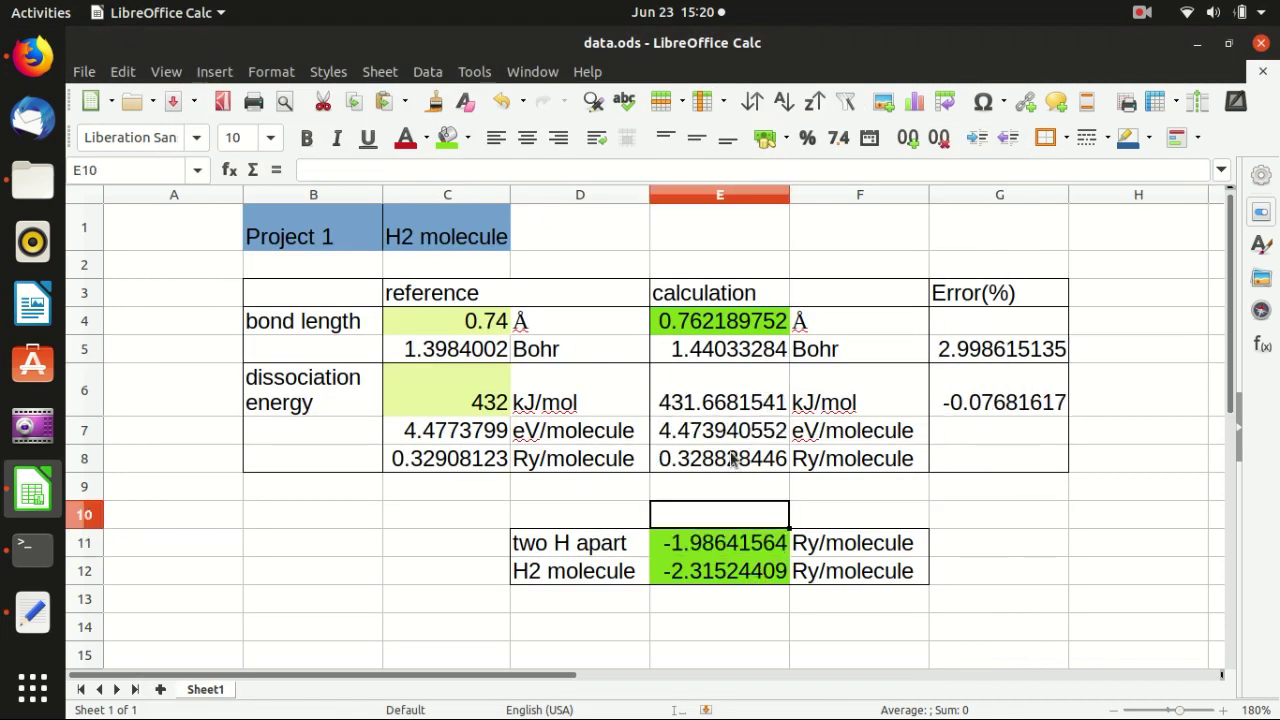
left_click(731, 457)
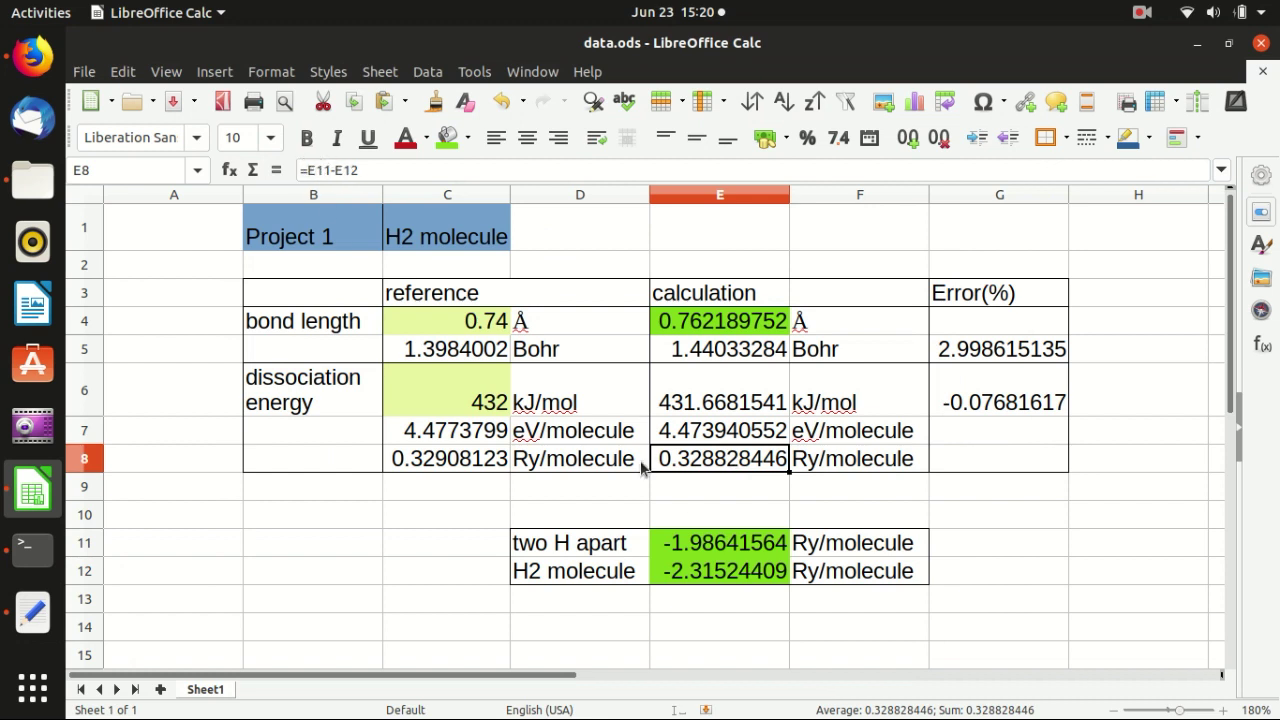
left_click(725, 541)
left_click(725, 570)
left_click(720, 540)
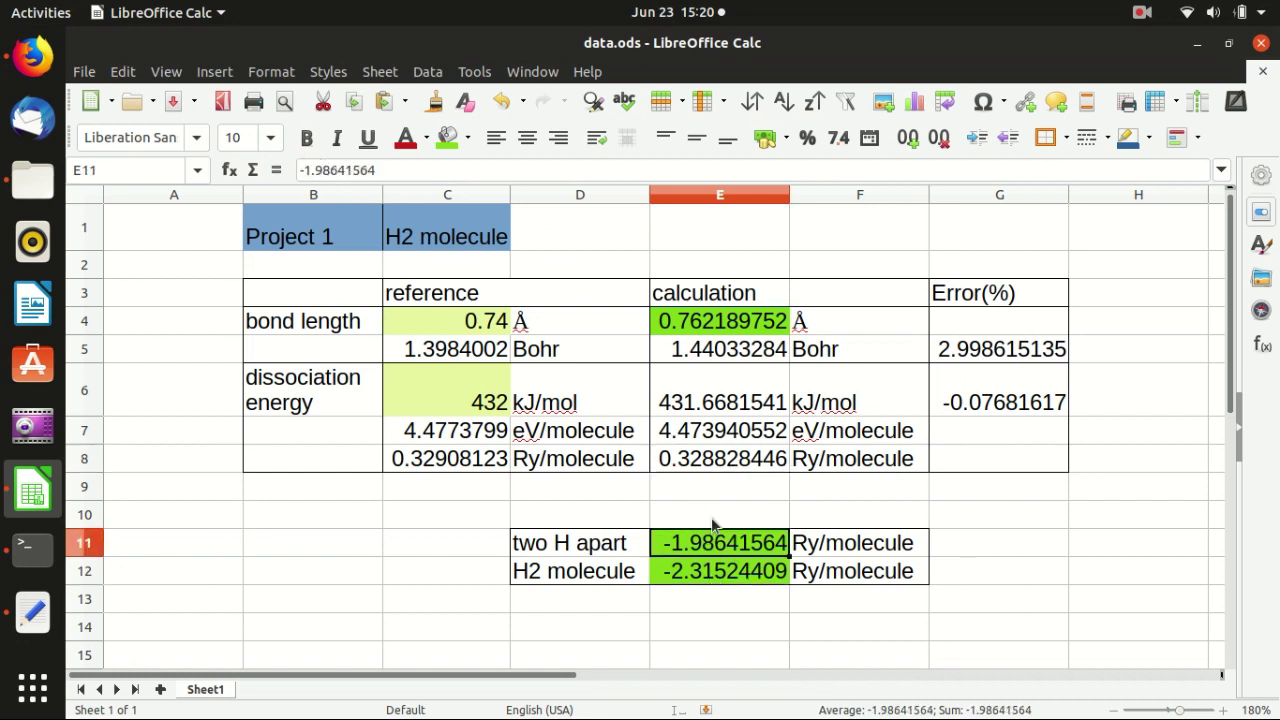
left_click(725, 455)
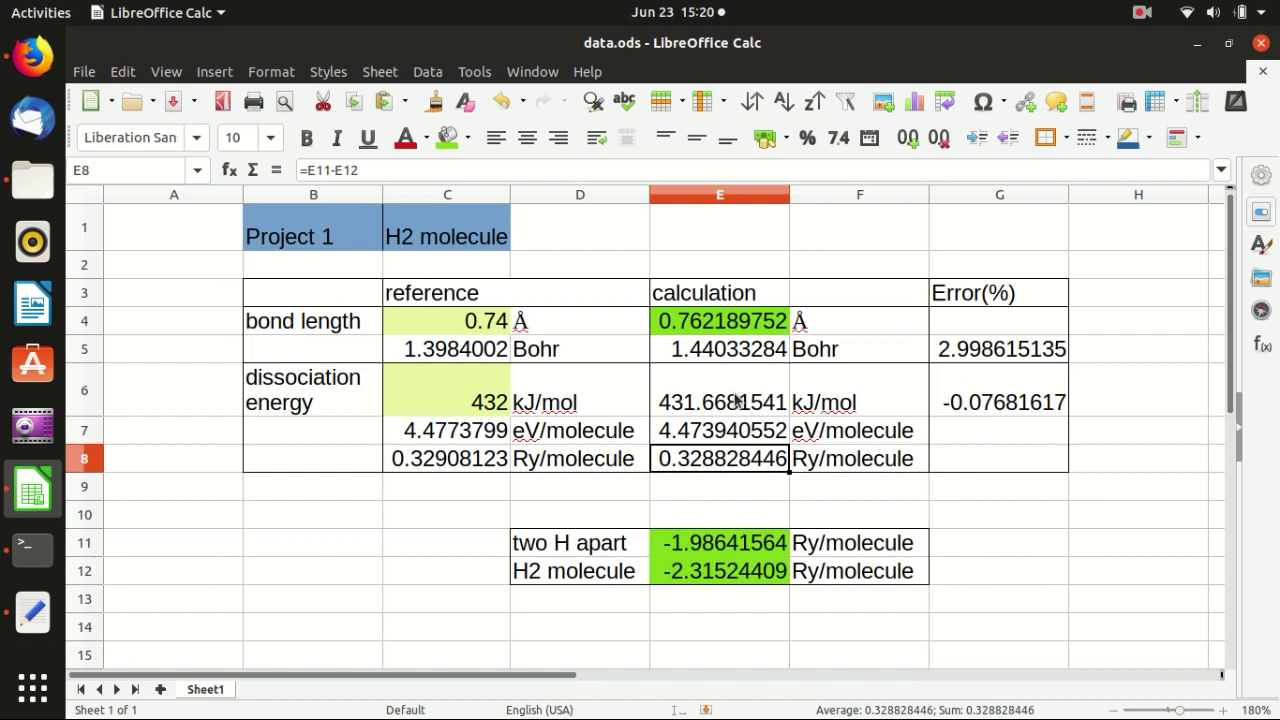
left_click(736, 401)
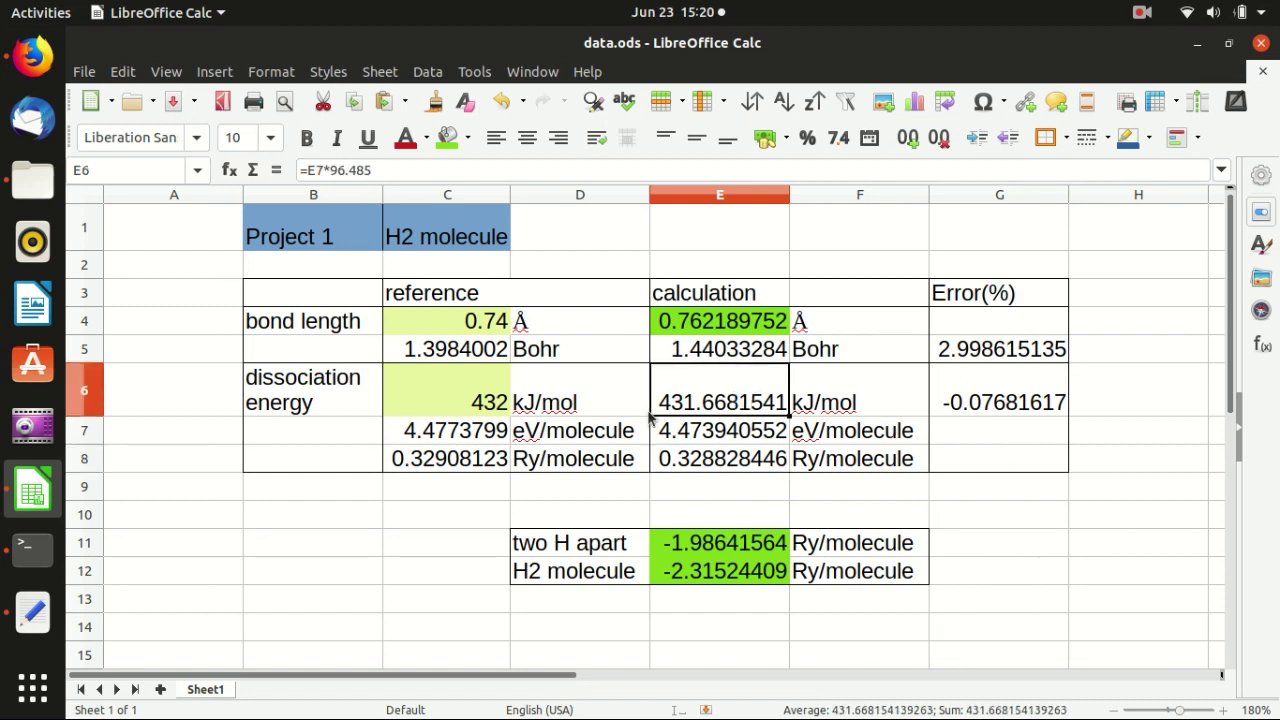
left_click(478, 400)
left_click(718, 396)
left_click(989, 402)
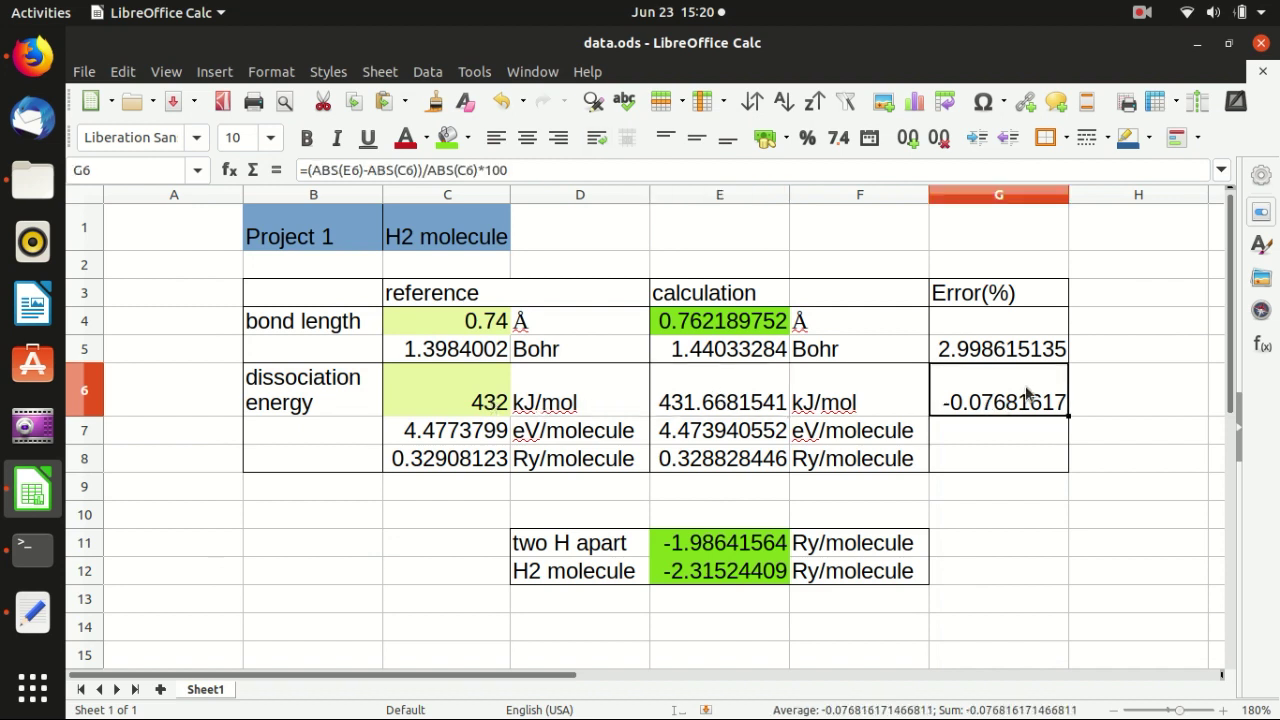
left_click(1033, 525)
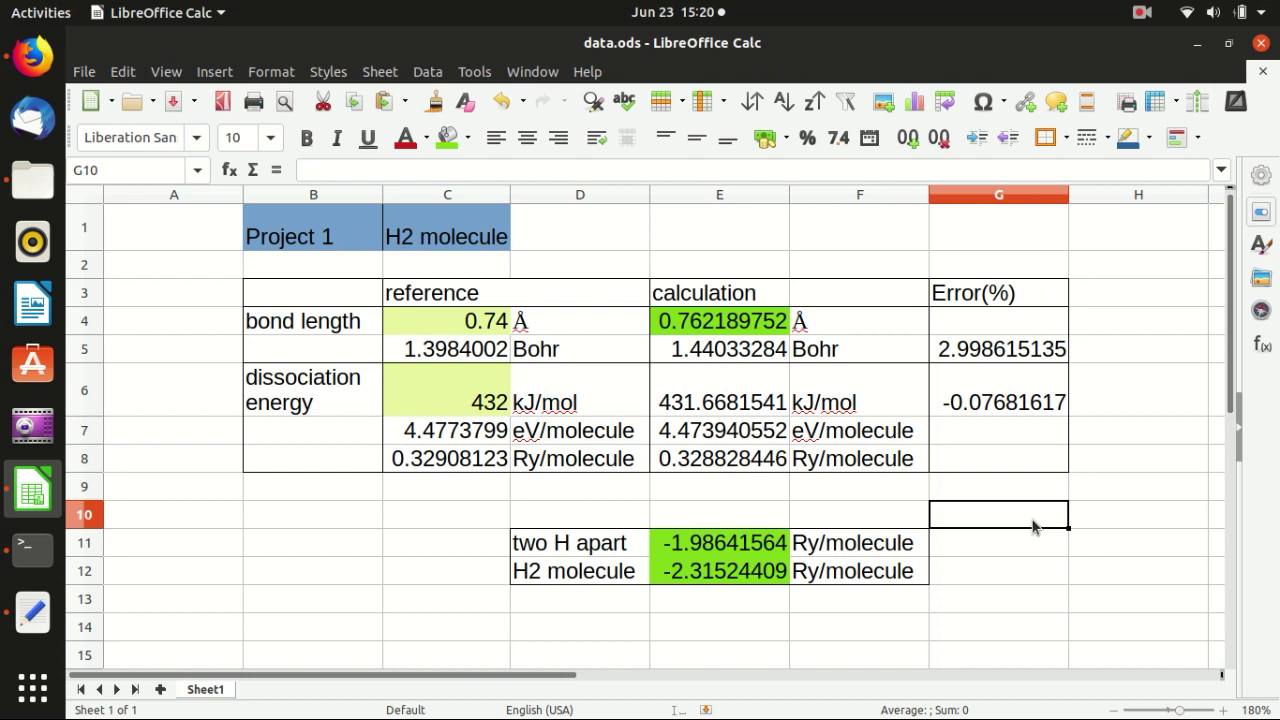